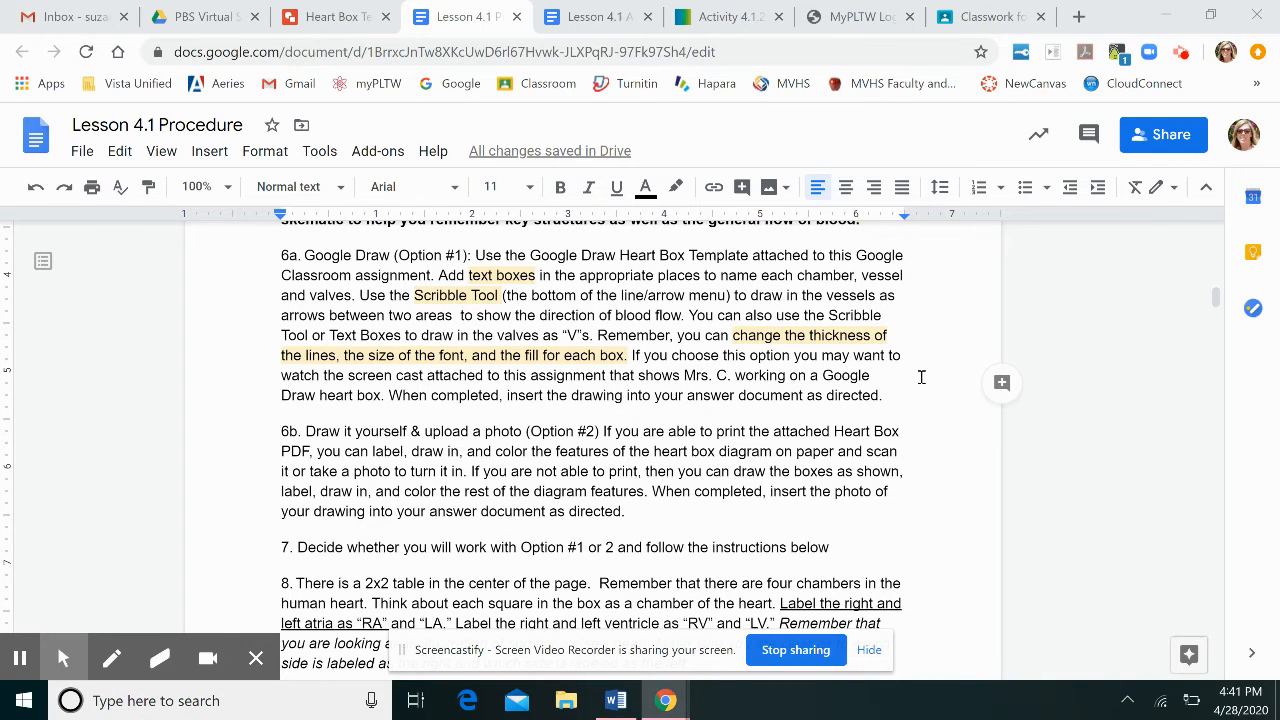
Open the Heart Box Template drawing and label the upper-left chamber cell RA.
scroll(921, 377, "down", 4)
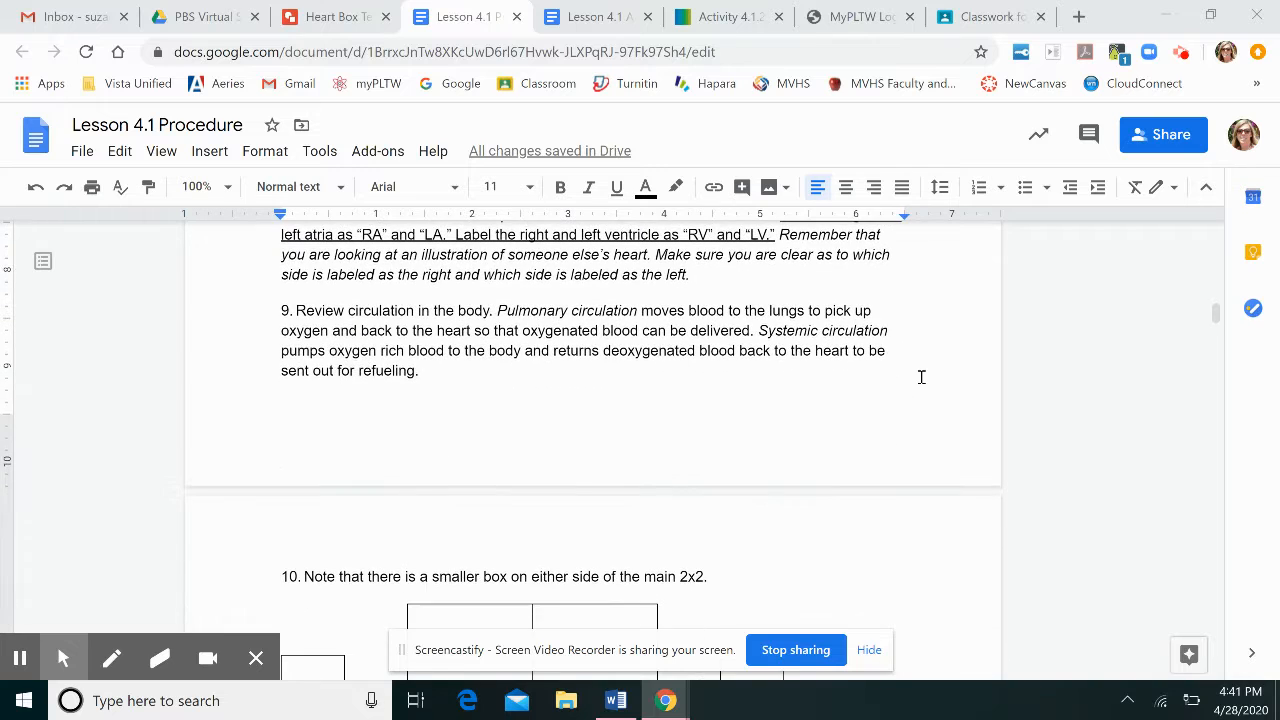
scroll(921, 377, "up", 1)
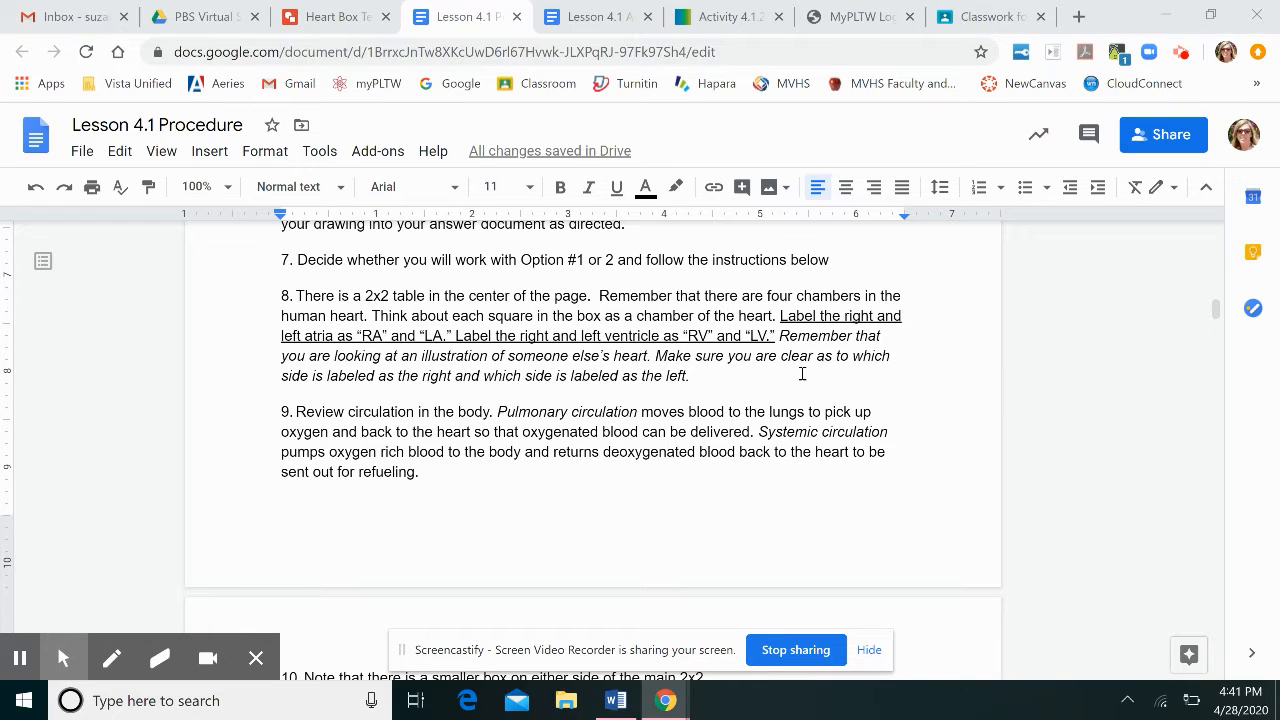
left_click(307, 17)
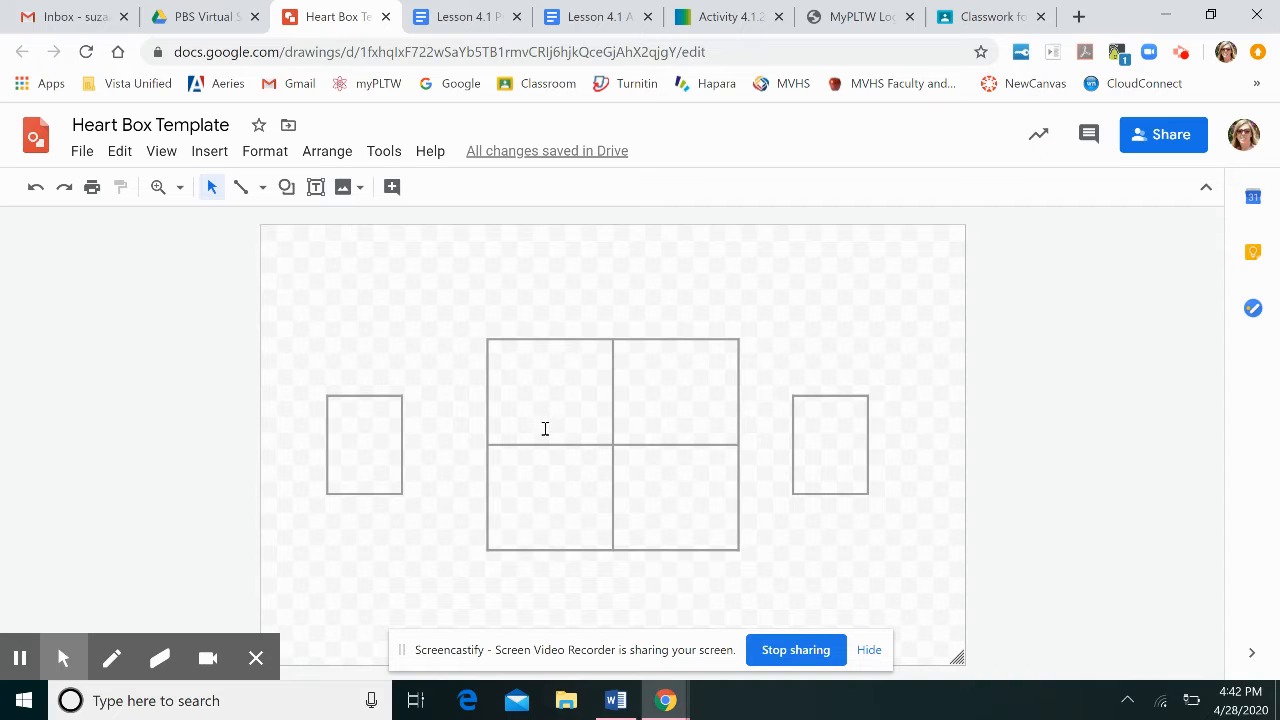
left_click(513, 370)
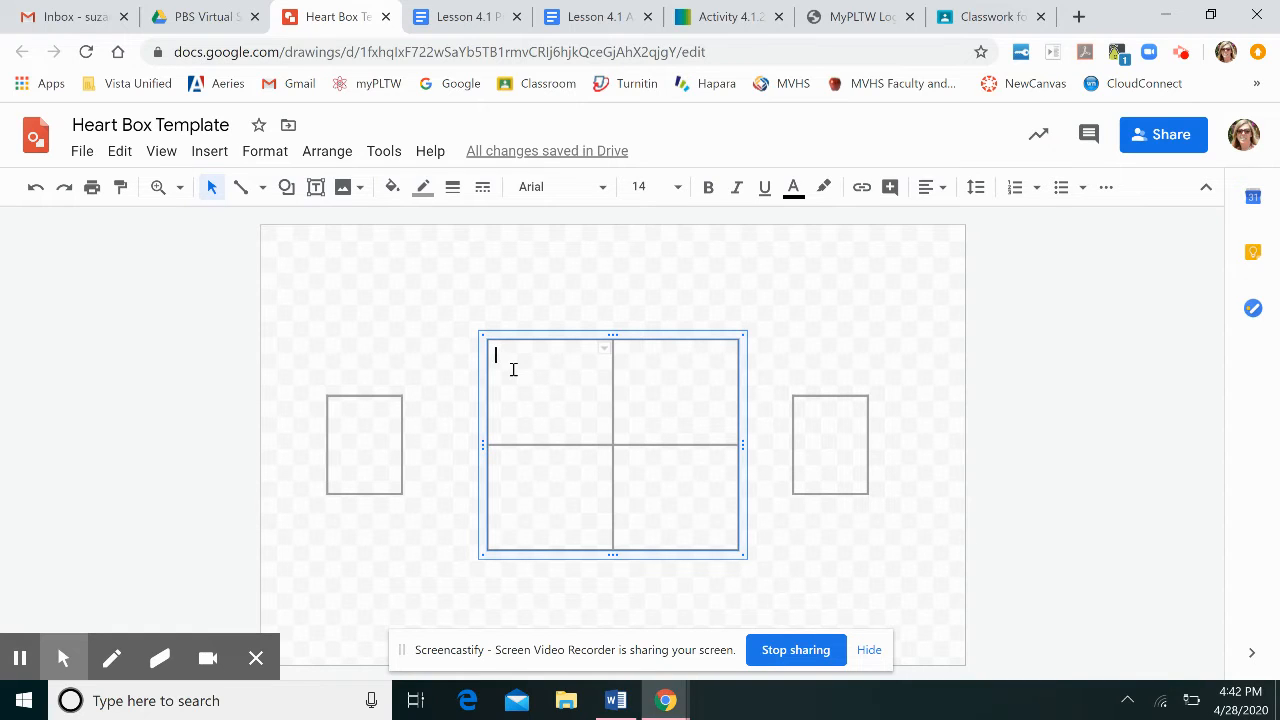
type("RA")
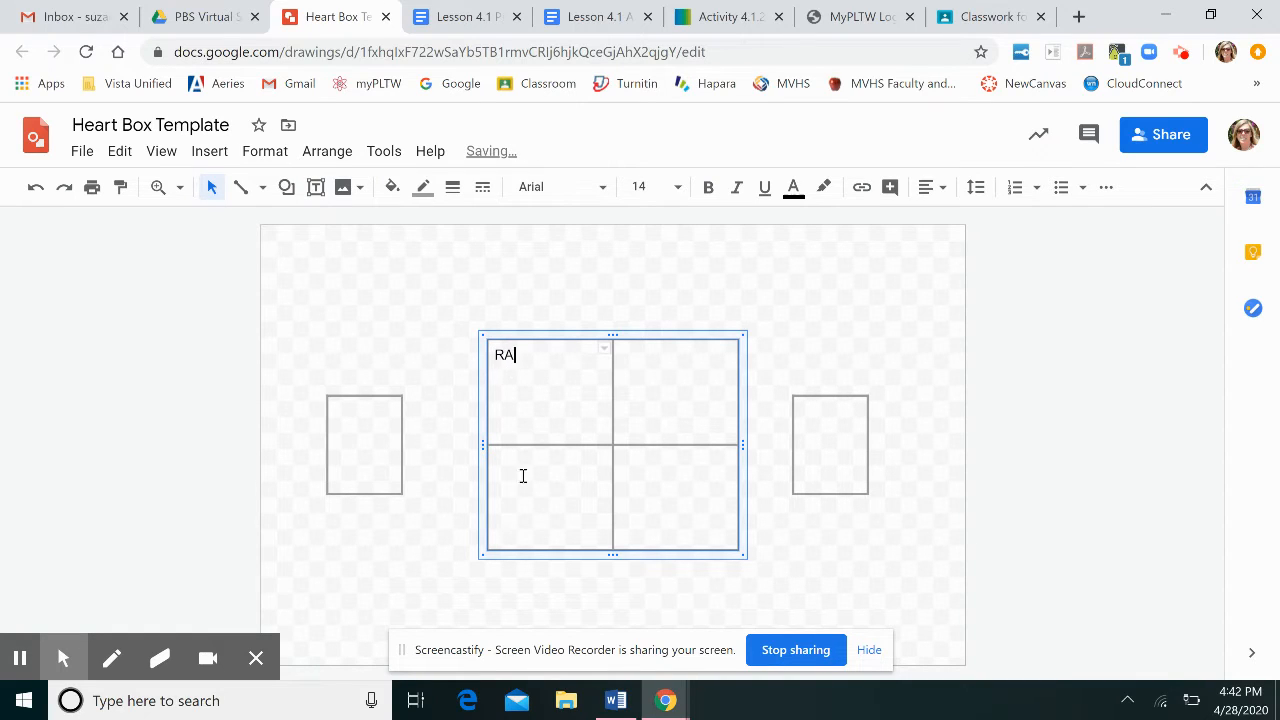
Label the lower-left chamber cell RV and the left side box Body.
left_click(522, 478)
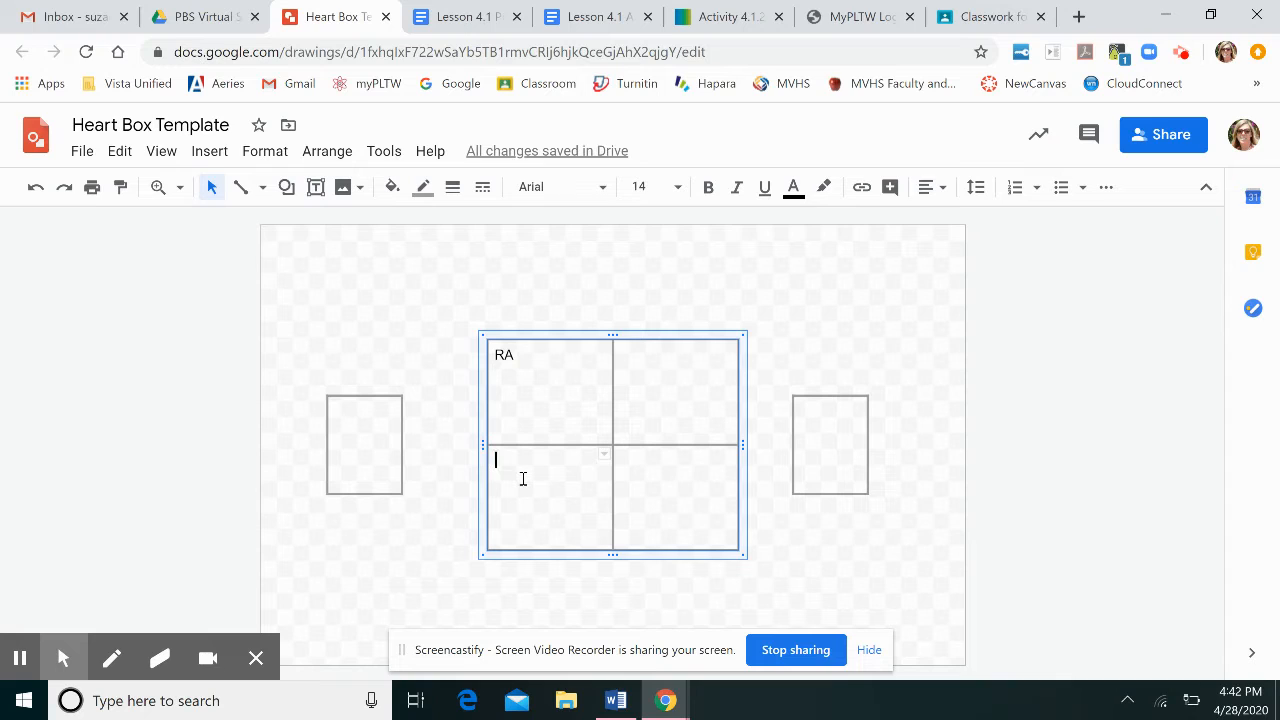
type("RV")
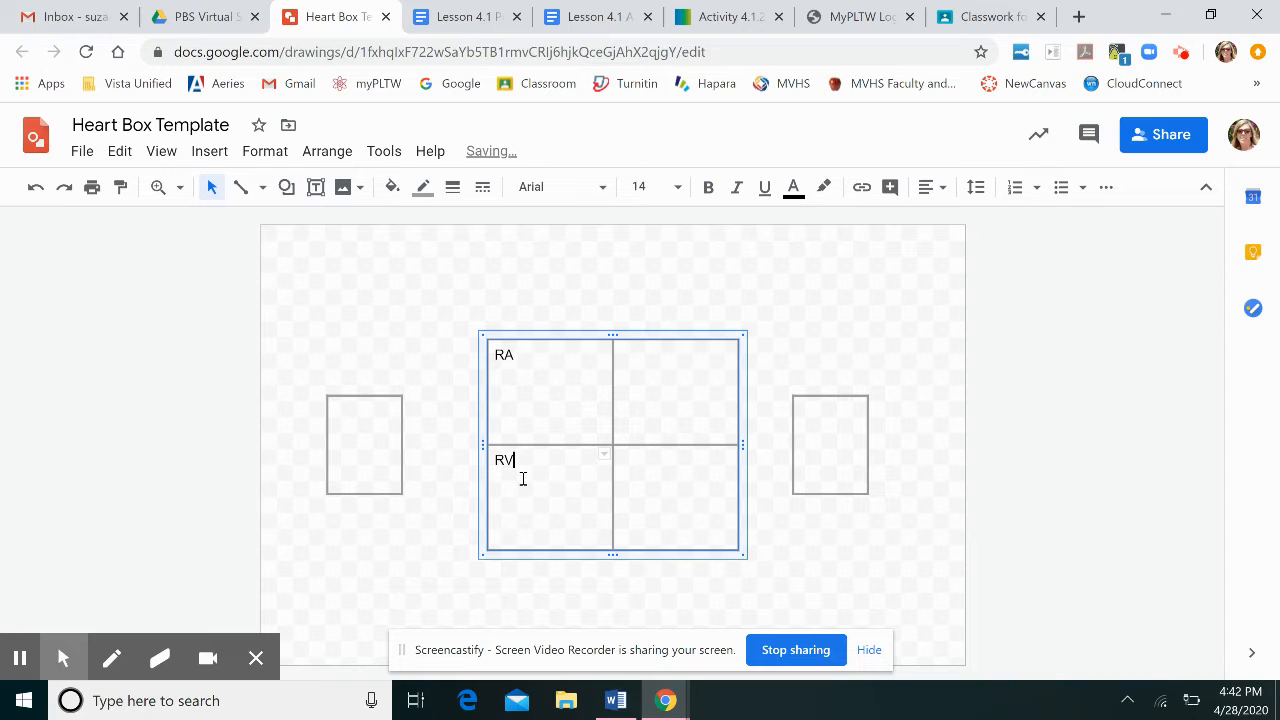
left_click(374, 427)
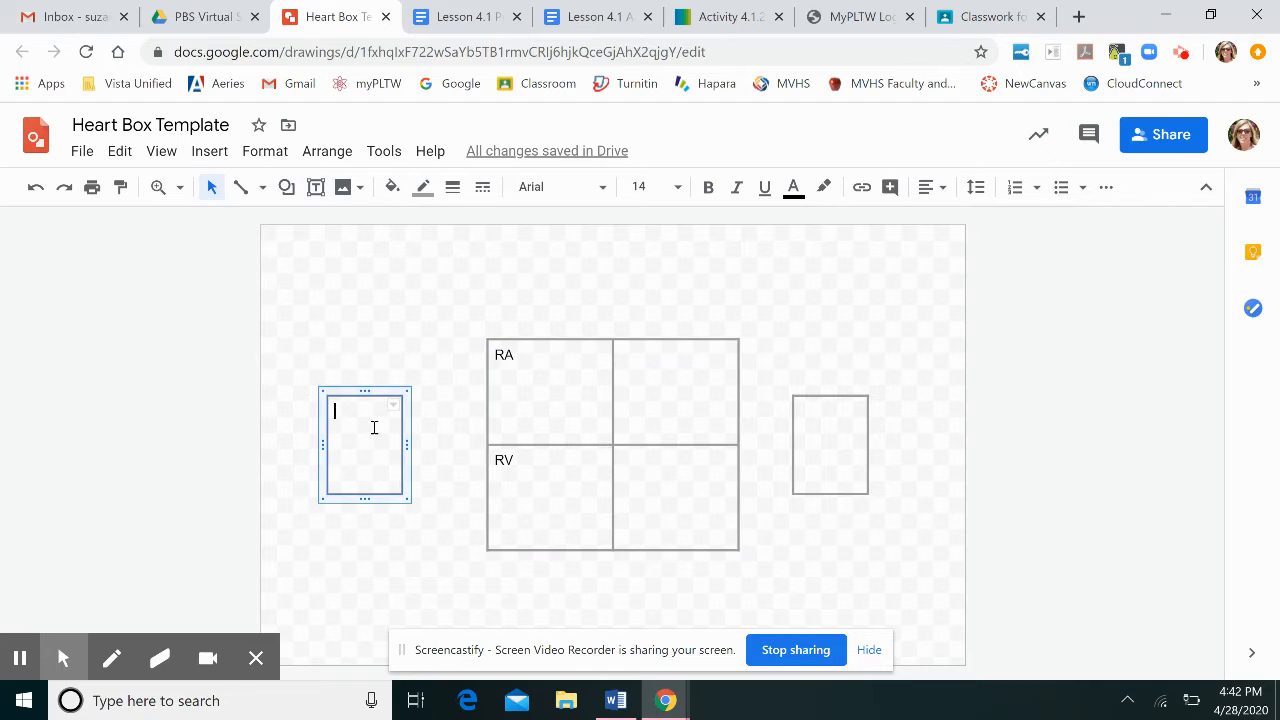
type("Body")
left_click(389, 533)
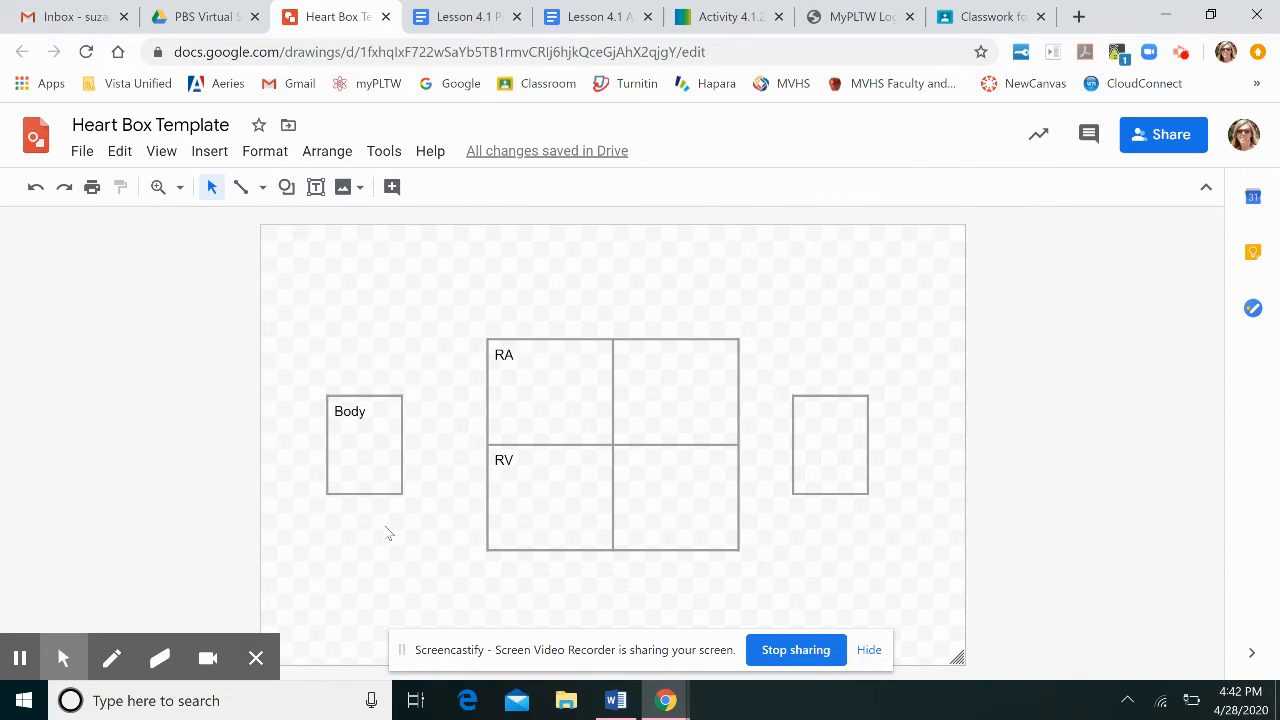
Review the Lesson 4.1 Procedure instructions about drawing and labelling the major blood vessels.
left_click(449, 29)
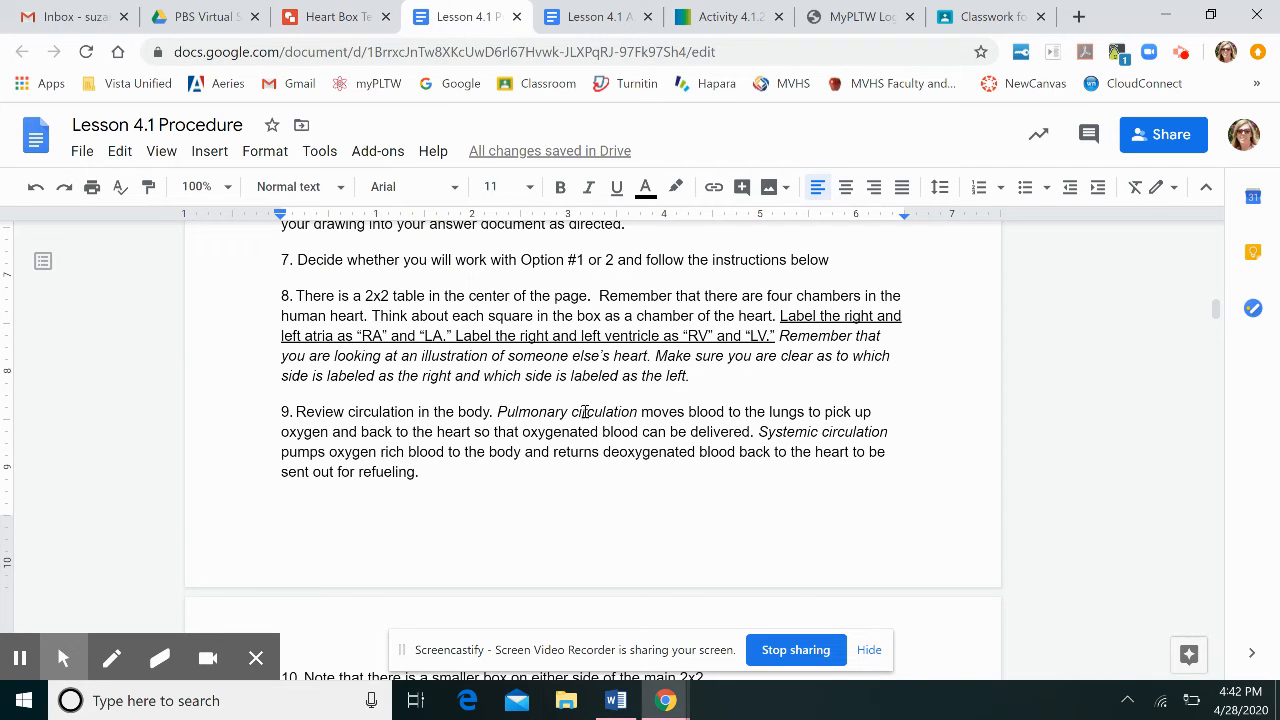
scroll(585, 412, "down", 3)
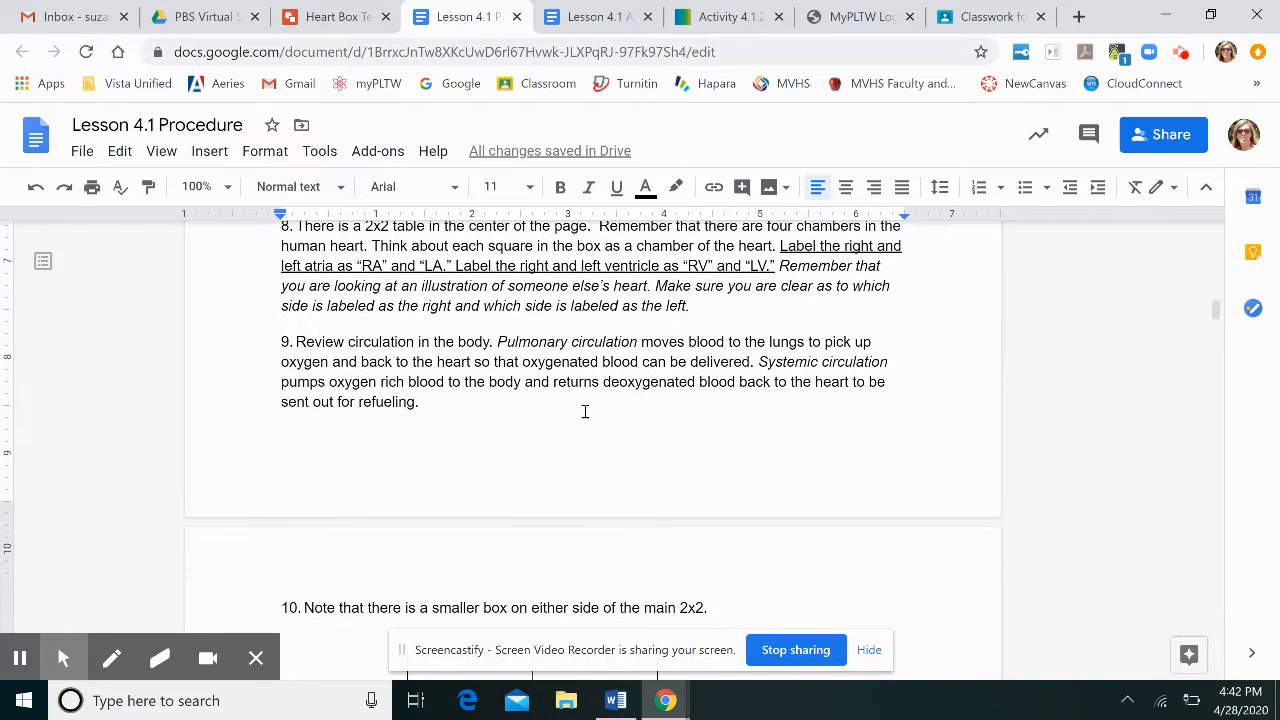
scroll(585, 412, "down", 3)
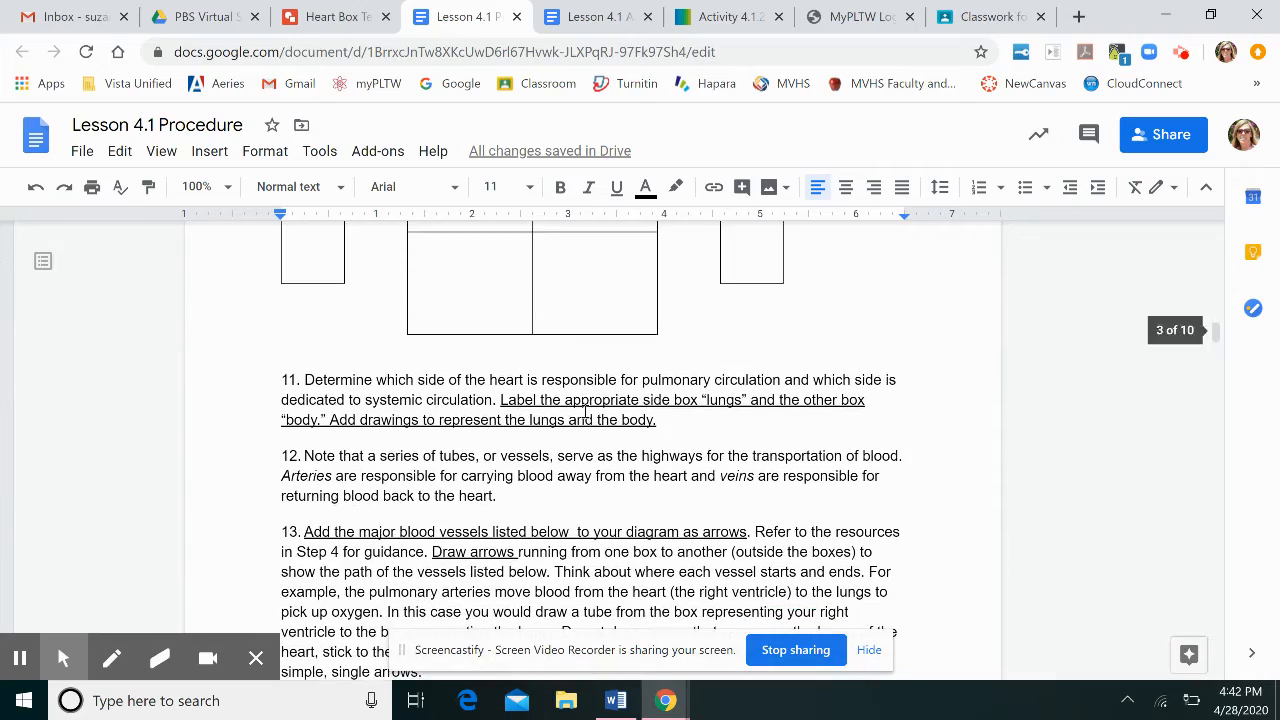
scroll(585, 412, "down", 3)
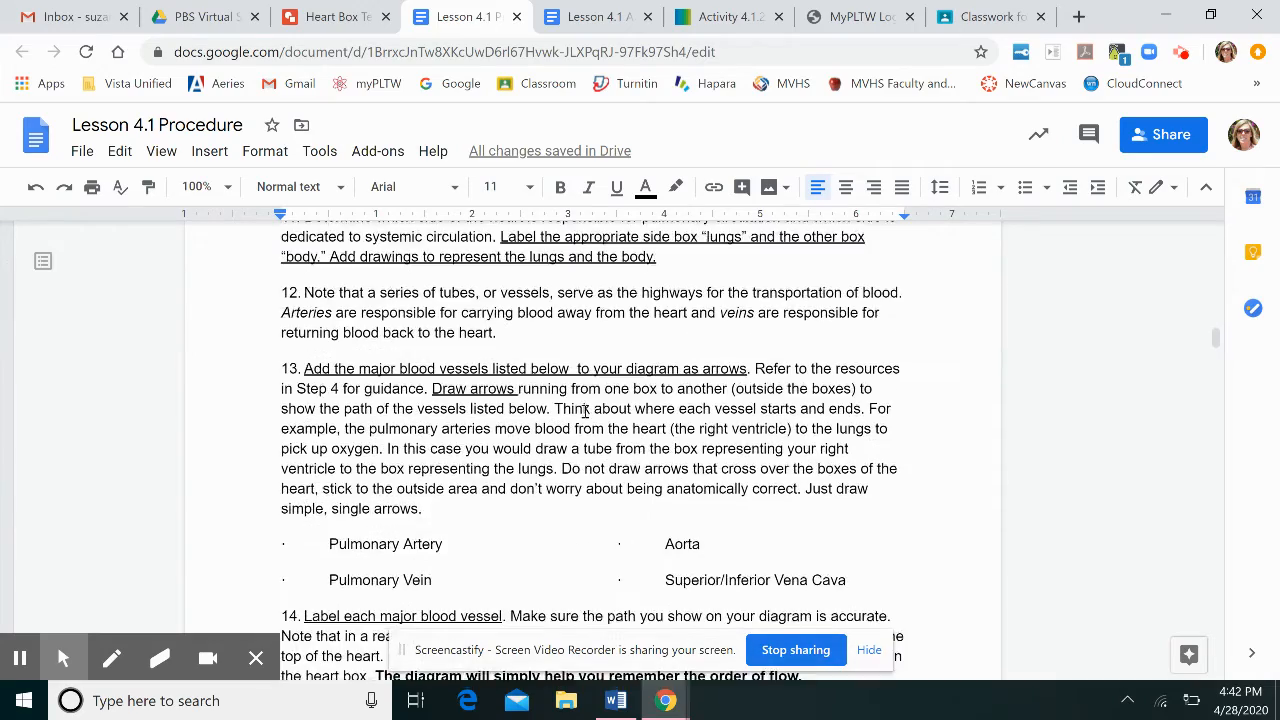
scroll(585, 412, "down", 1)
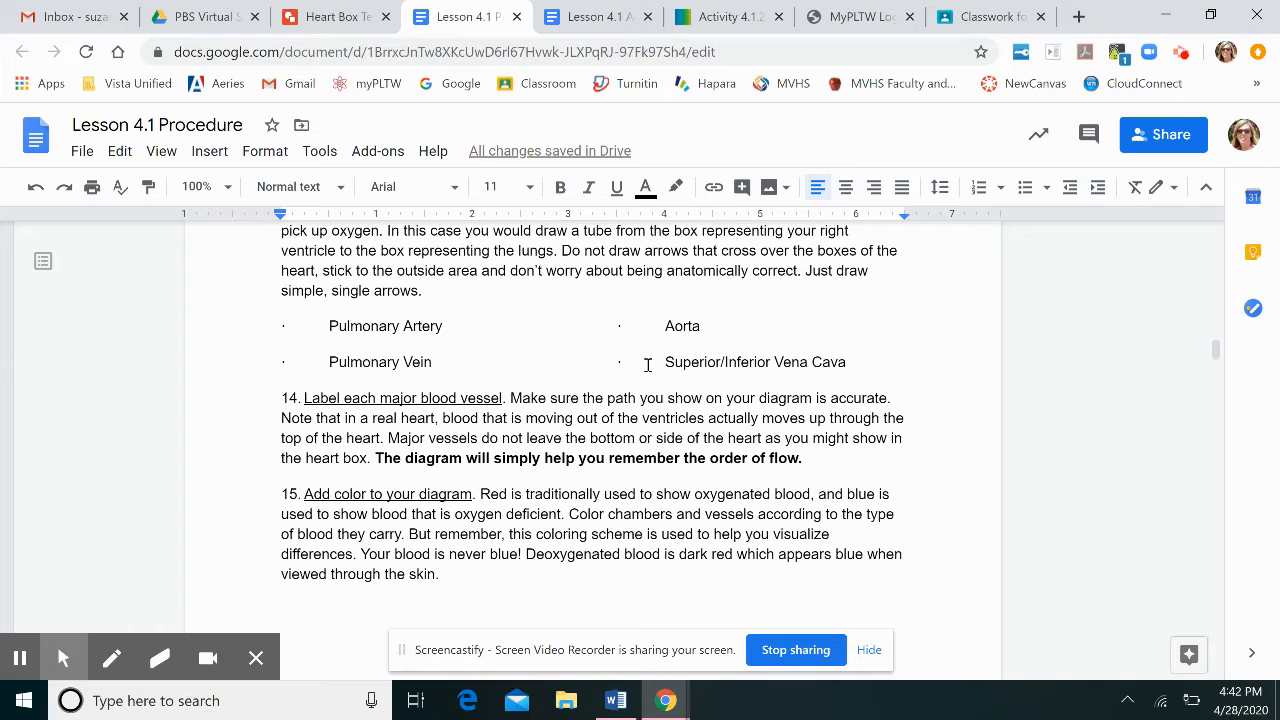
left_click(293, 22)
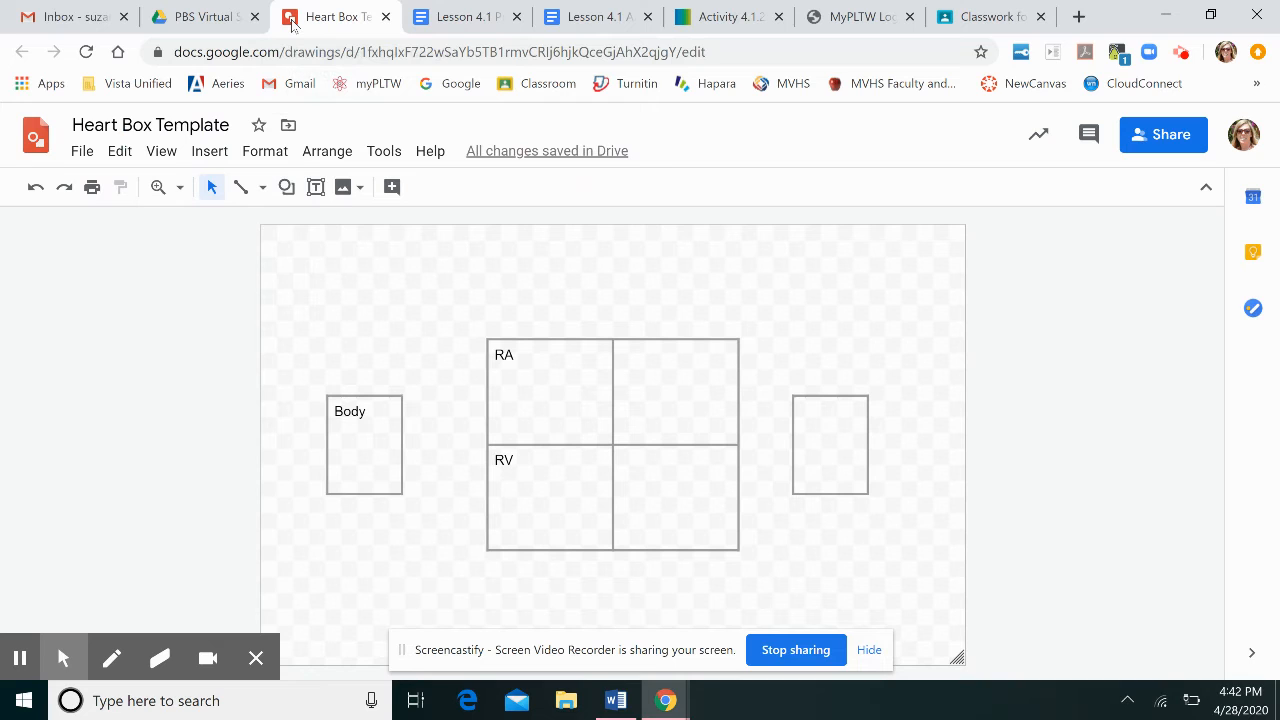
Draw a curved Scribble arrow from the Body box up and over into the RA chamber.
left_click(260, 188)
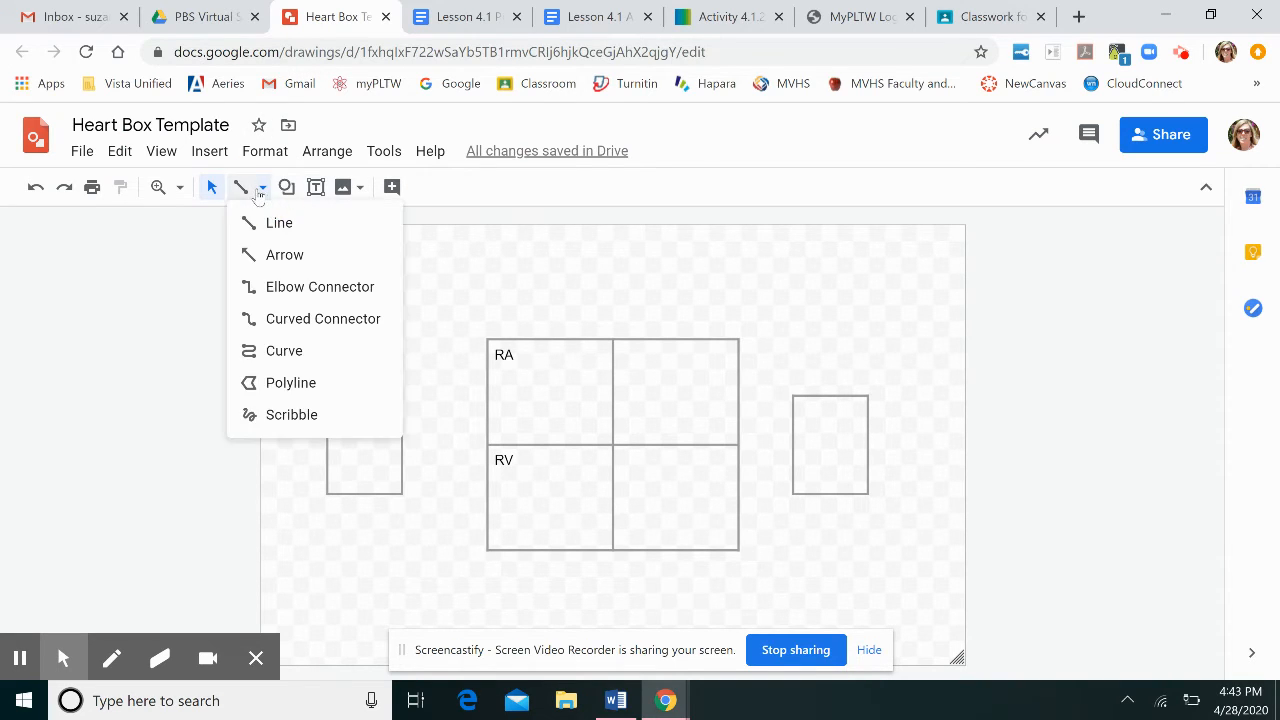
left_click(297, 429)
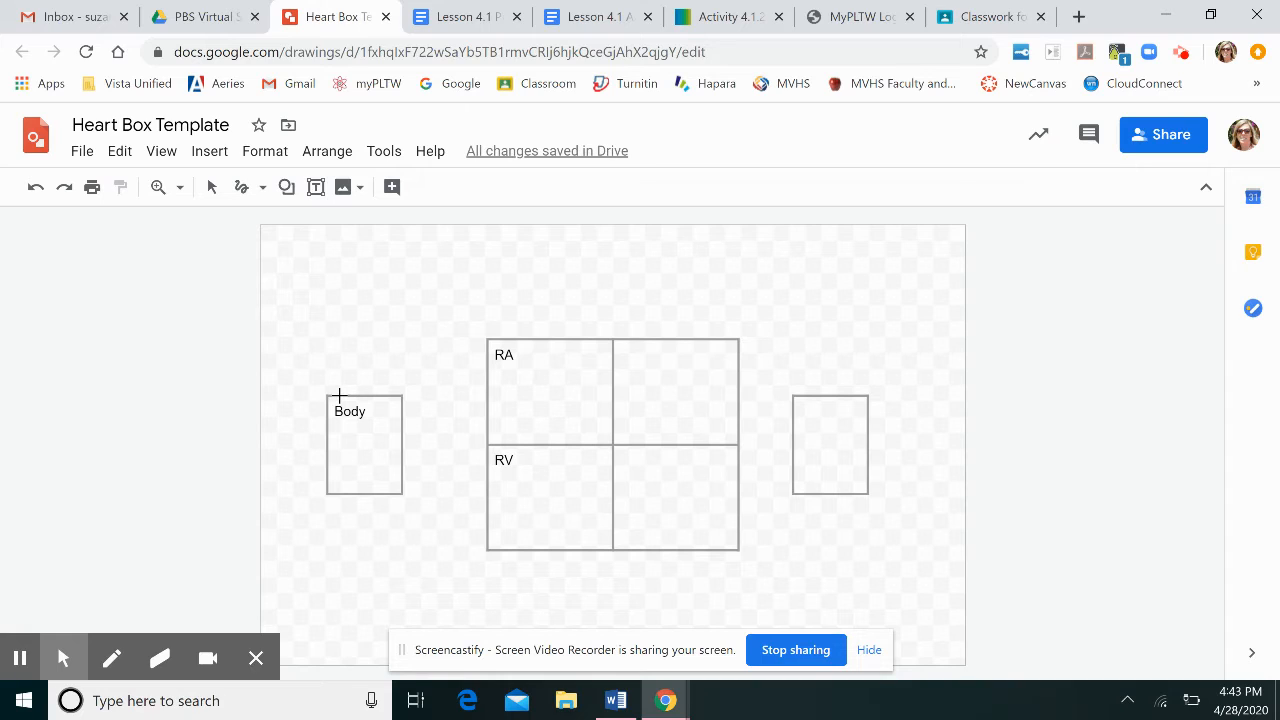
mouse_move(339, 396)
left_mouse_down()
mouse_move(341, 337)
mouse_move(380, 283)
mouse_move(443, 271)
mouse_move(497, 286)
mouse_move(534, 334)
mouse_move(549, 326)
mouse_move(540, 334)
left_mouse_up()
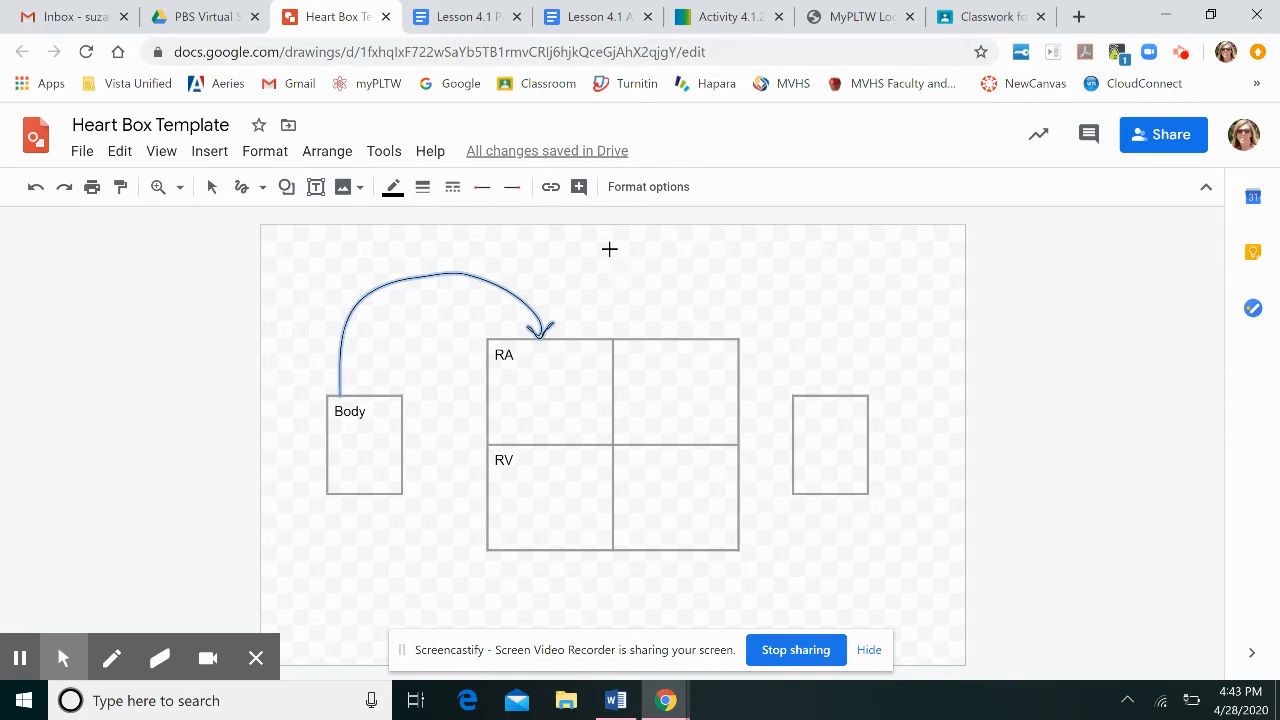
Set the scribbled arrow's line colour to blue and its weight to 4px.
left_click(391, 189)
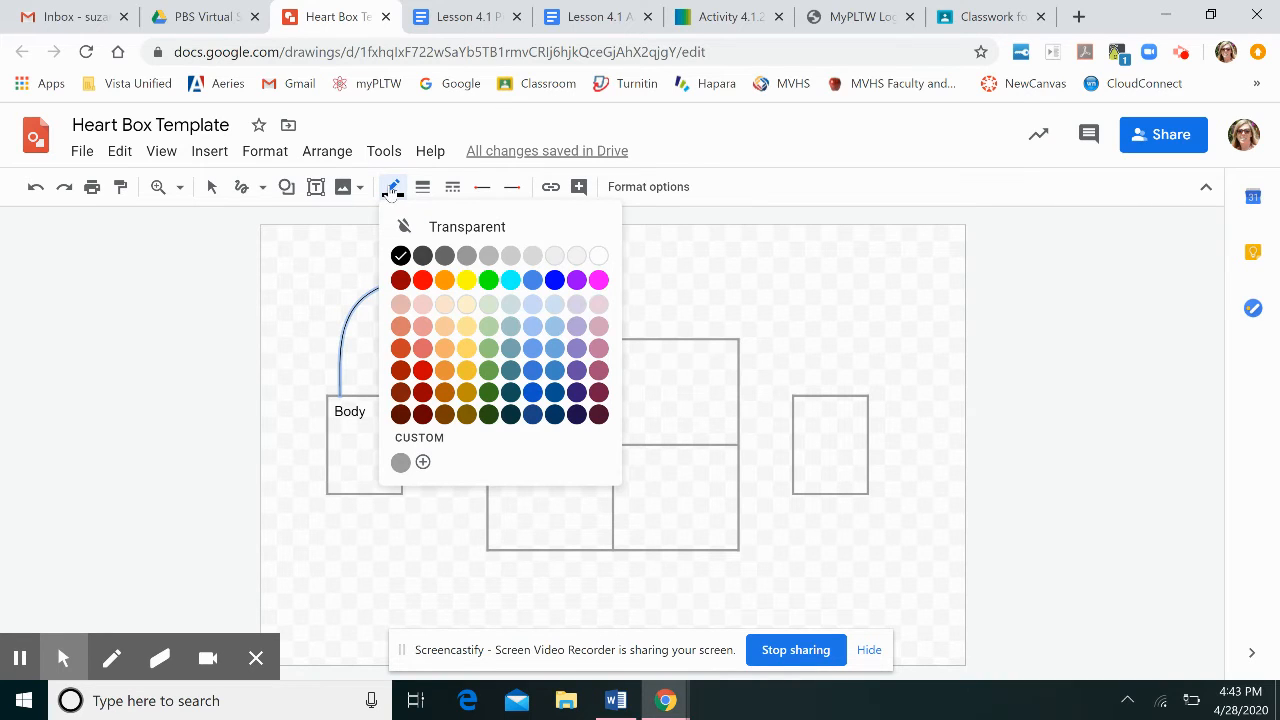
left_click(555, 282)
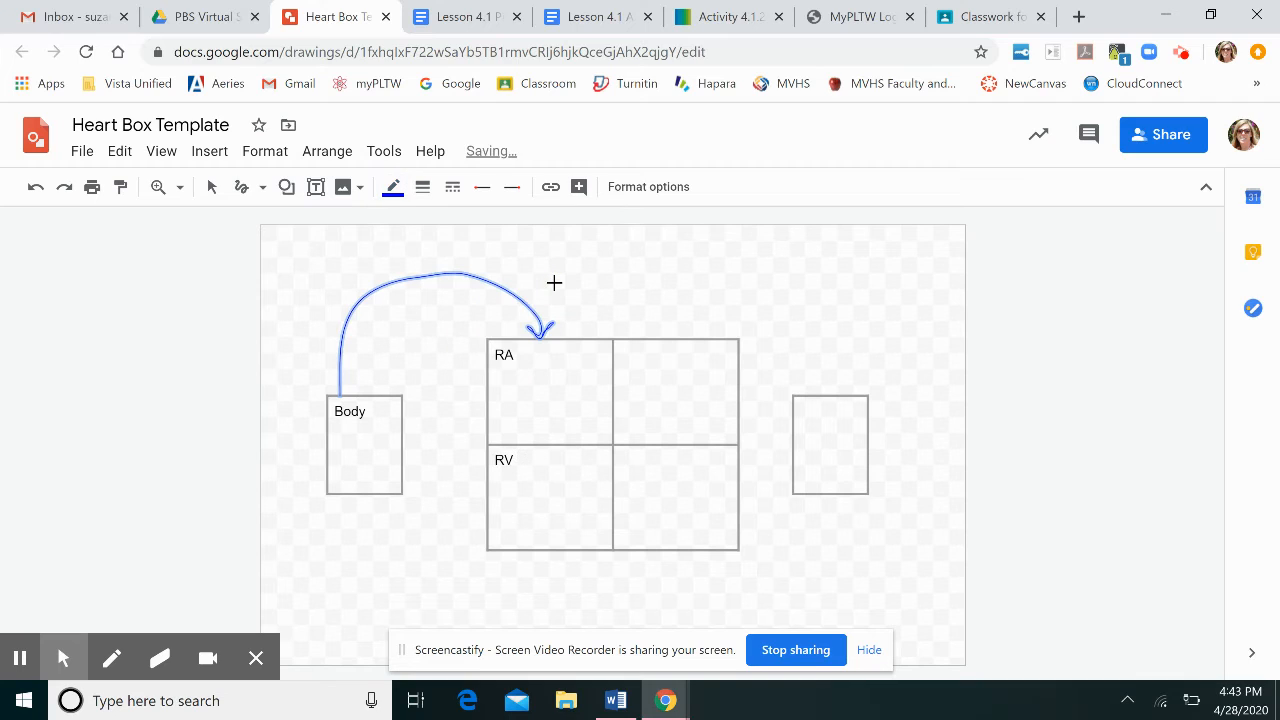
left_click(423, 186)
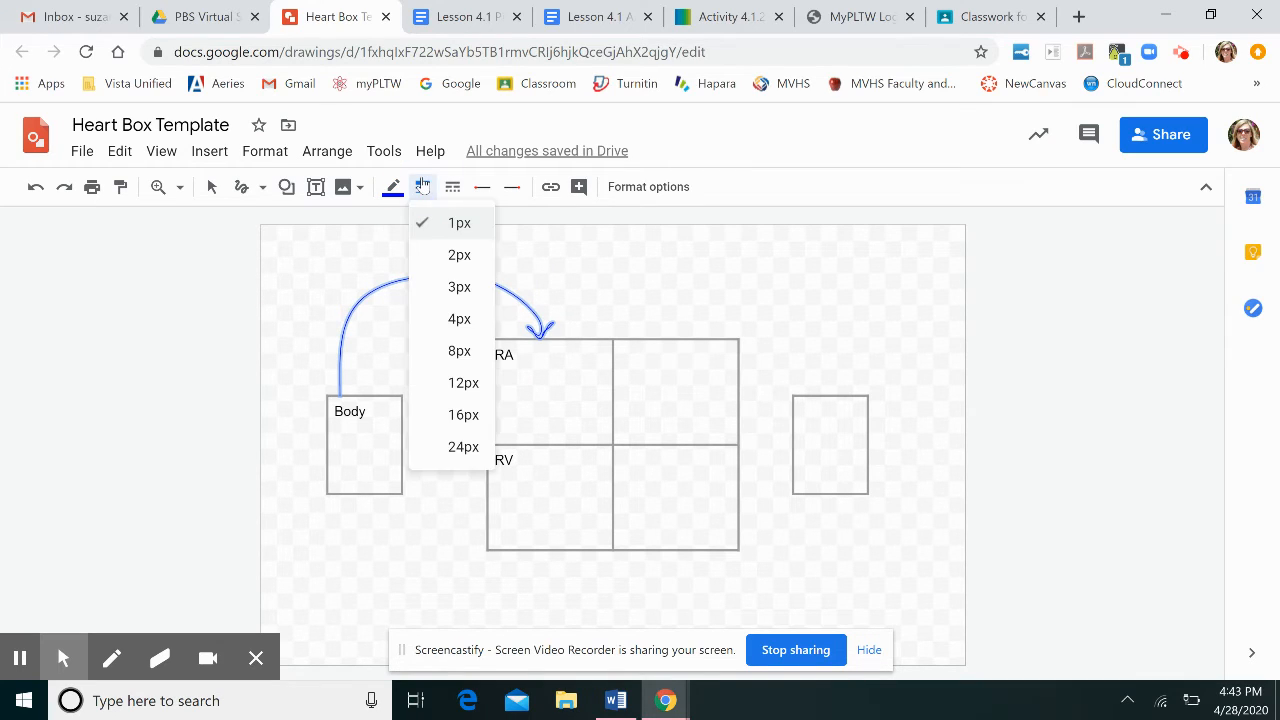
left_click(459, 319)
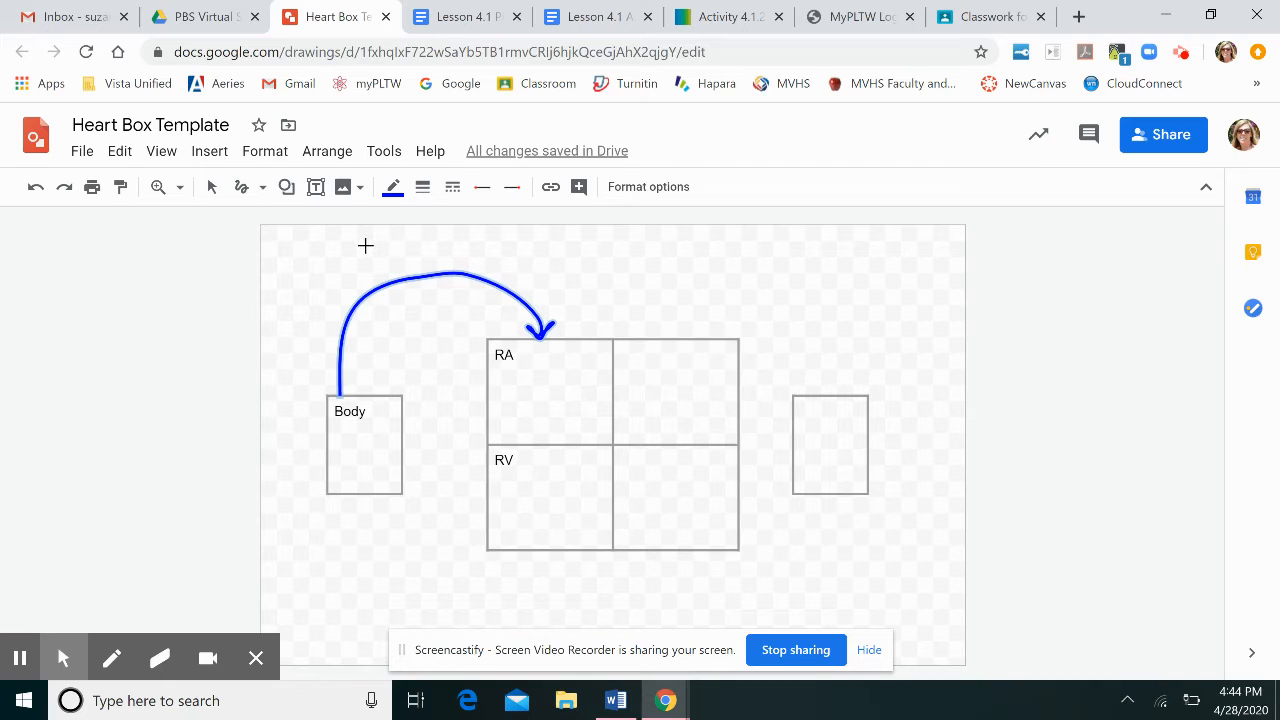
Add a text box above the arrow reading Superior/Inferior Vena Cava.
left_click(316, 188)
left_click_drag(337, 241, 561, 284)
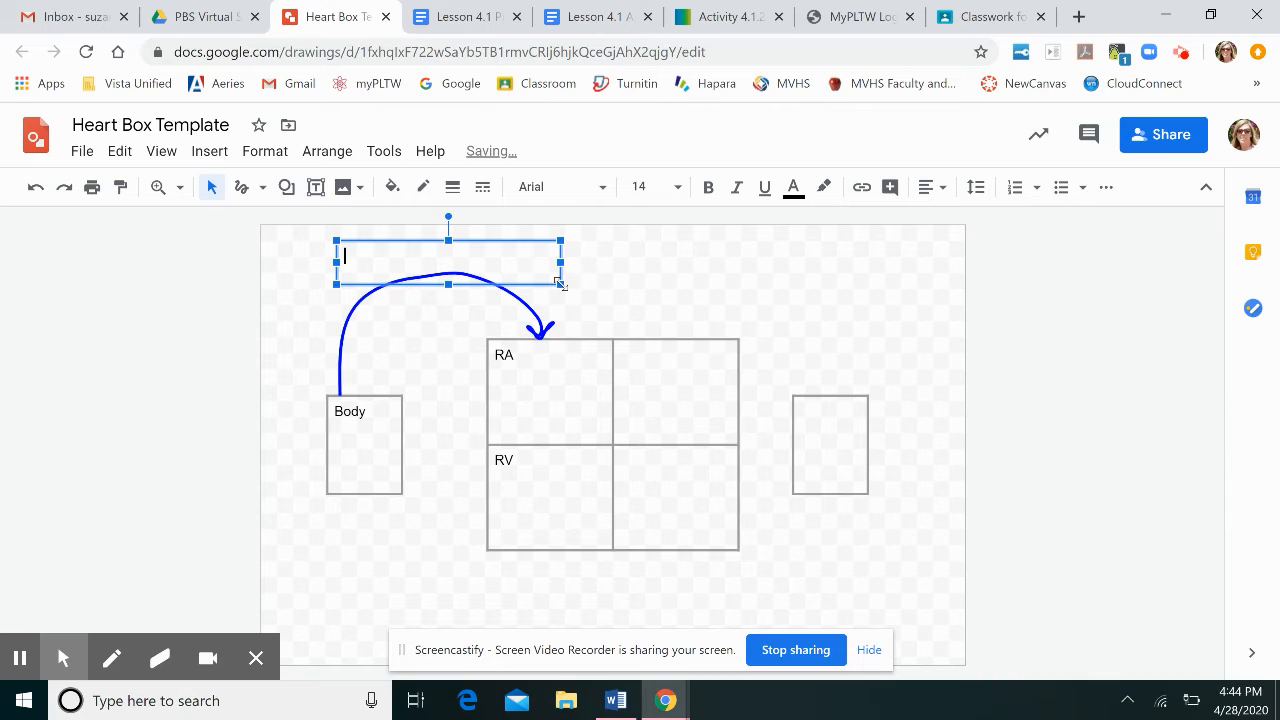
type("Superior/Inferior Vena ")
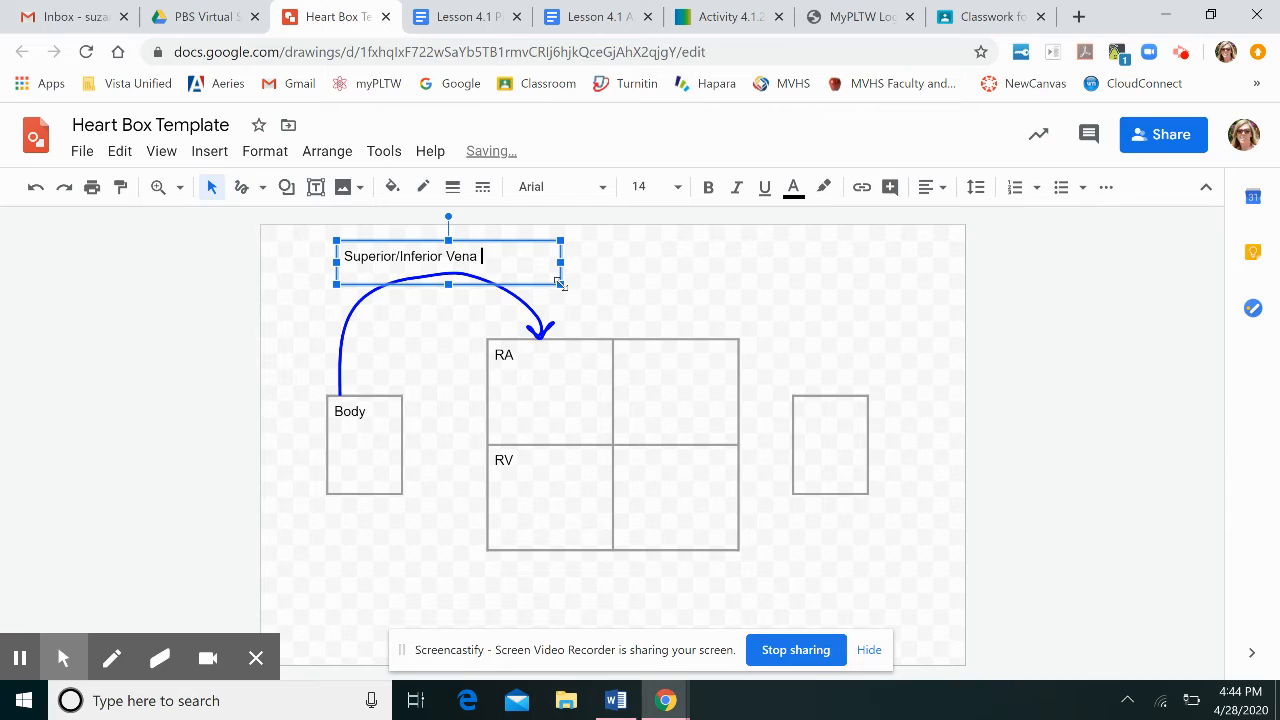
type("Cava")
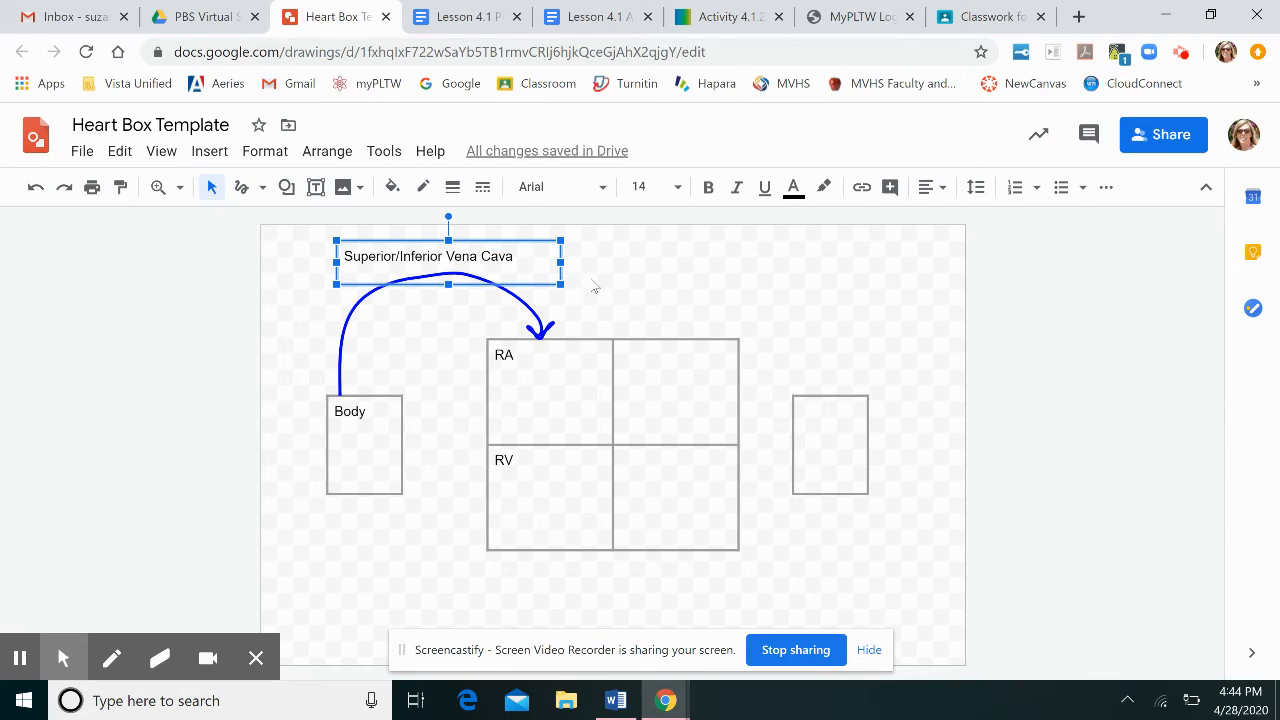
left_click(594, 288)
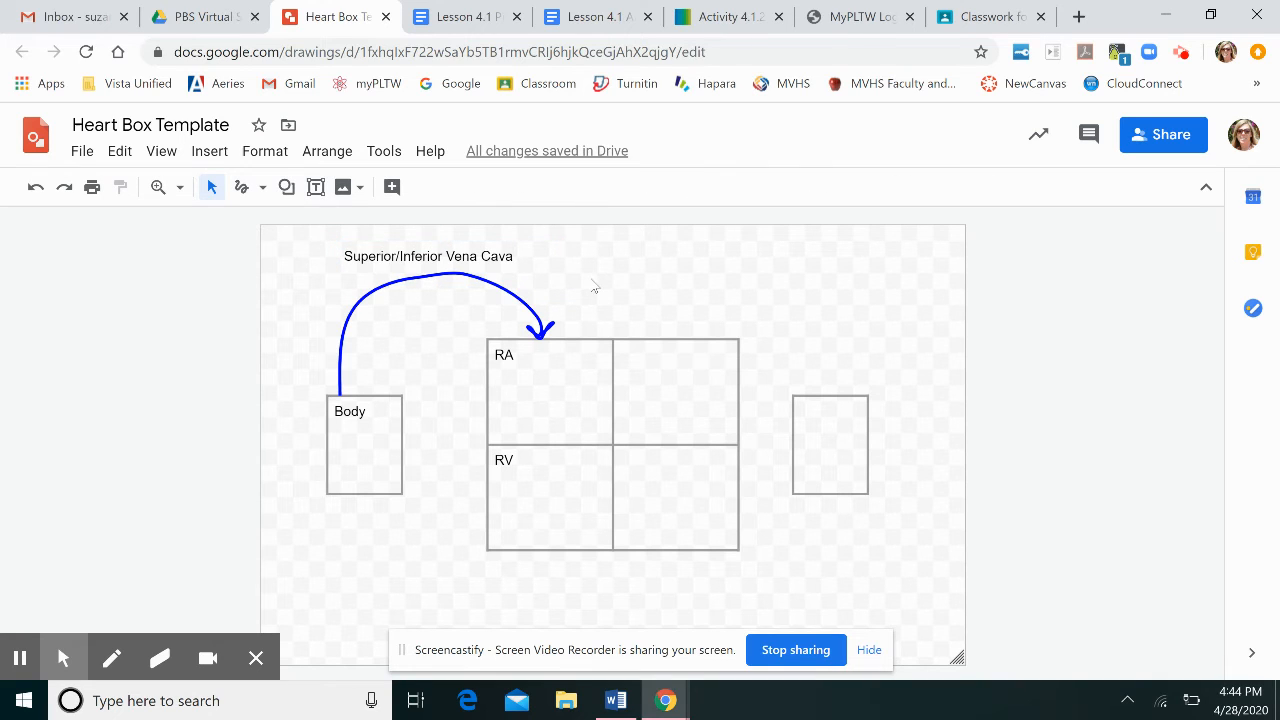
Make the Superior/Inferior Vena Cava label bold and set its font size to 16.
left_click(536, 256)
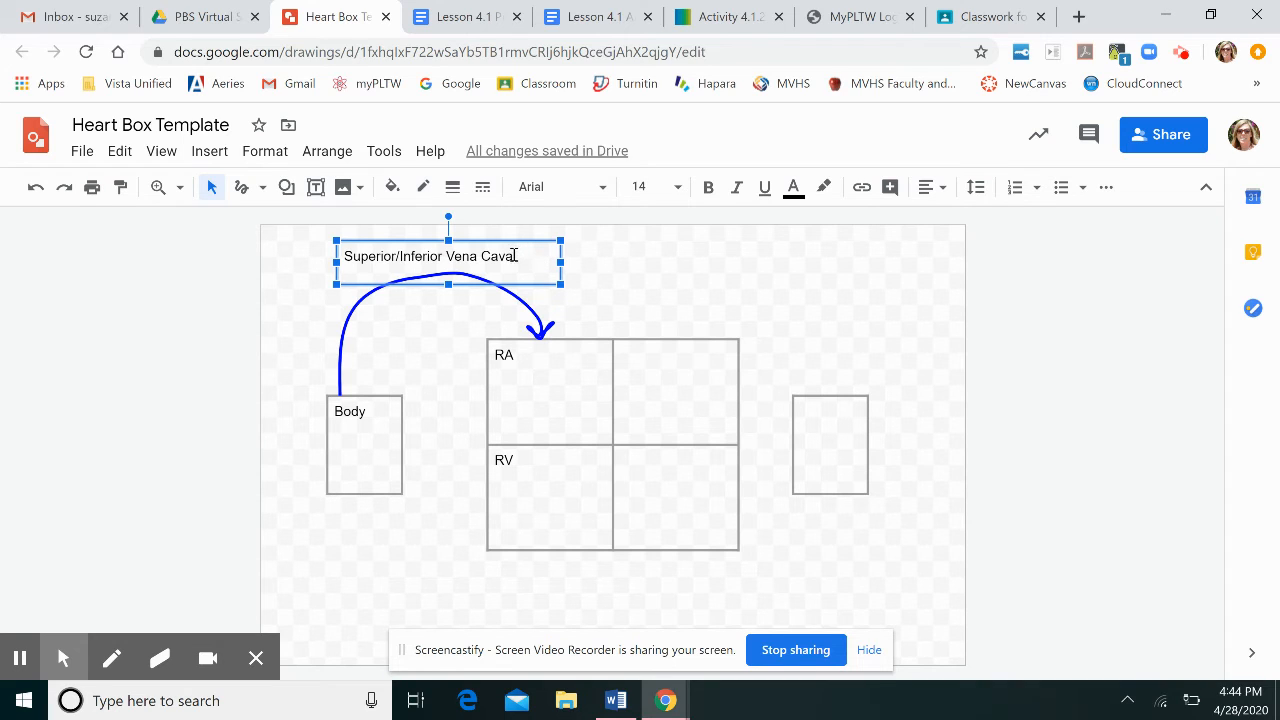
left_click_drag(514, 256, 338, 255)
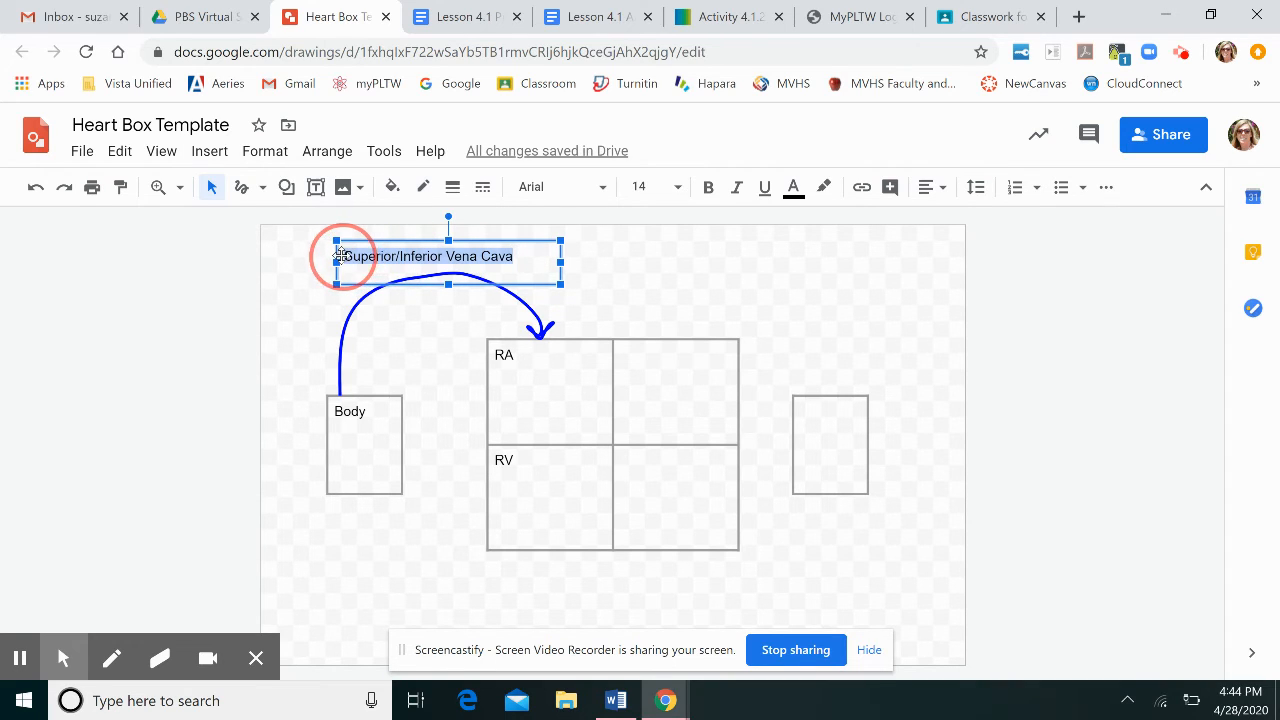
left_click(708, 188)
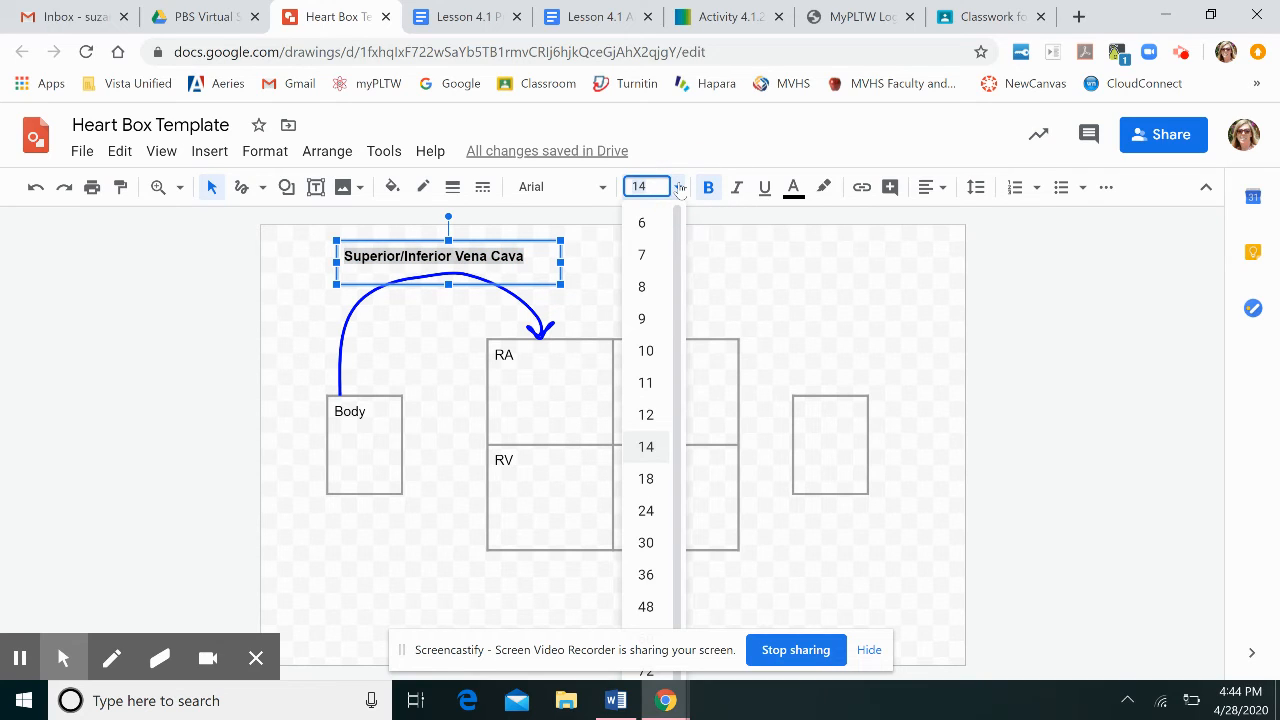
key("BackSpace")
type("16")
key("Return")
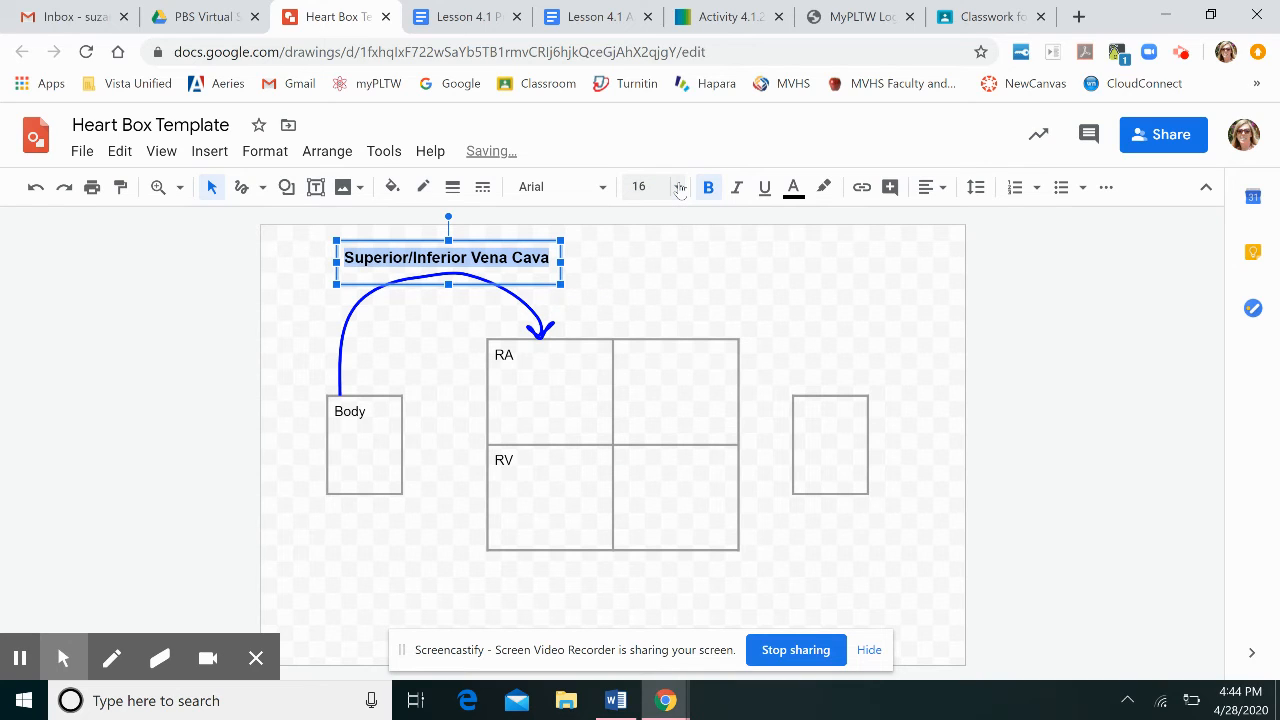
left_click(726, 264)
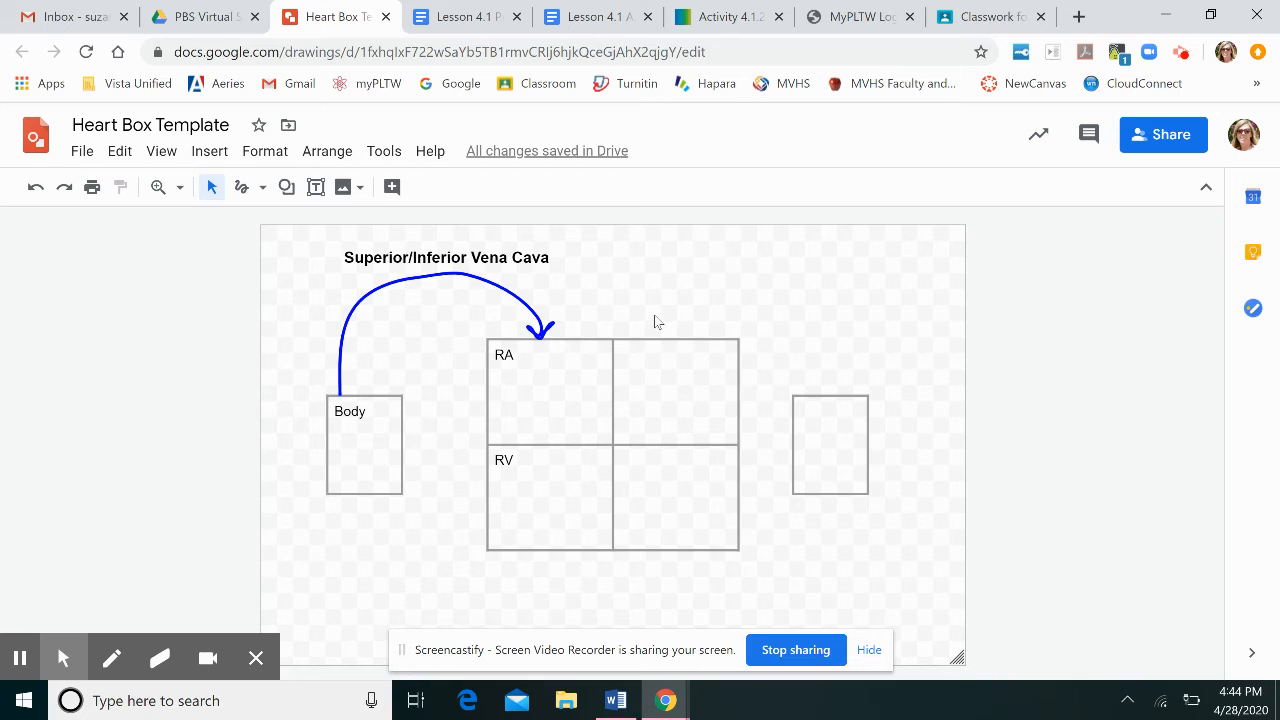
Fill the RA and RV chambers of the heart table with a light blue background.
left_click(598, 366)
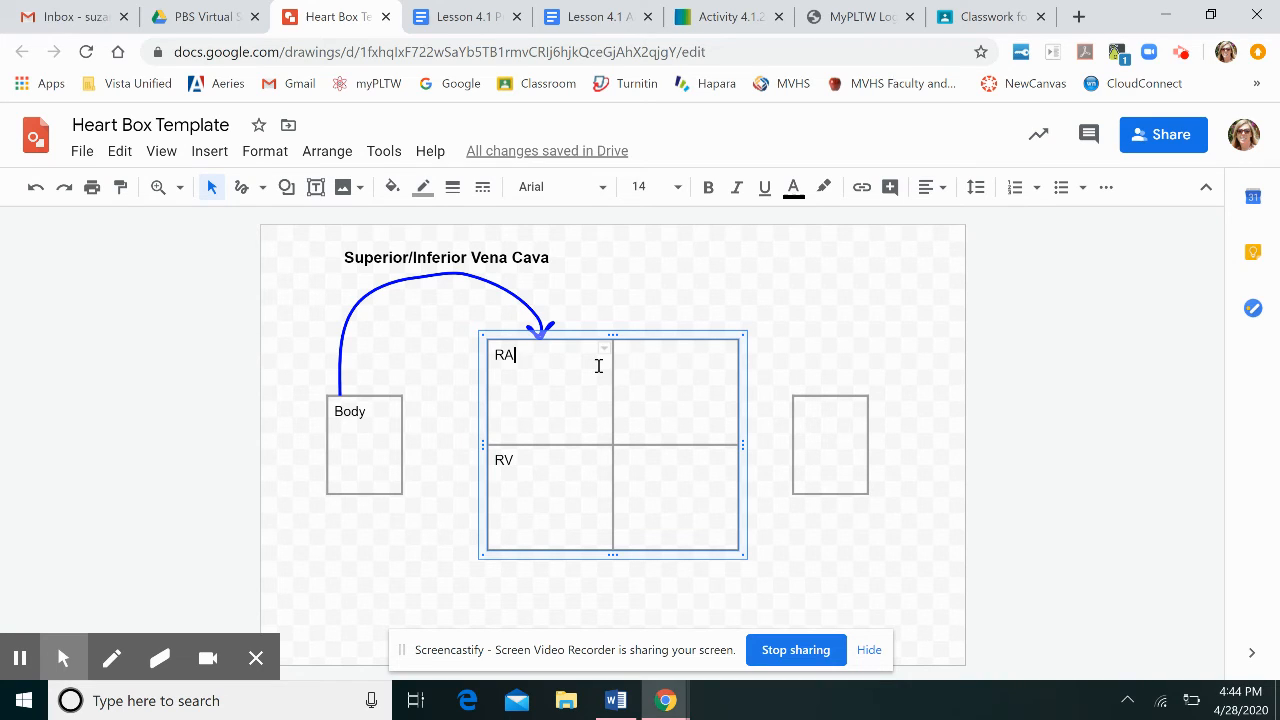
left_click(395, 188)
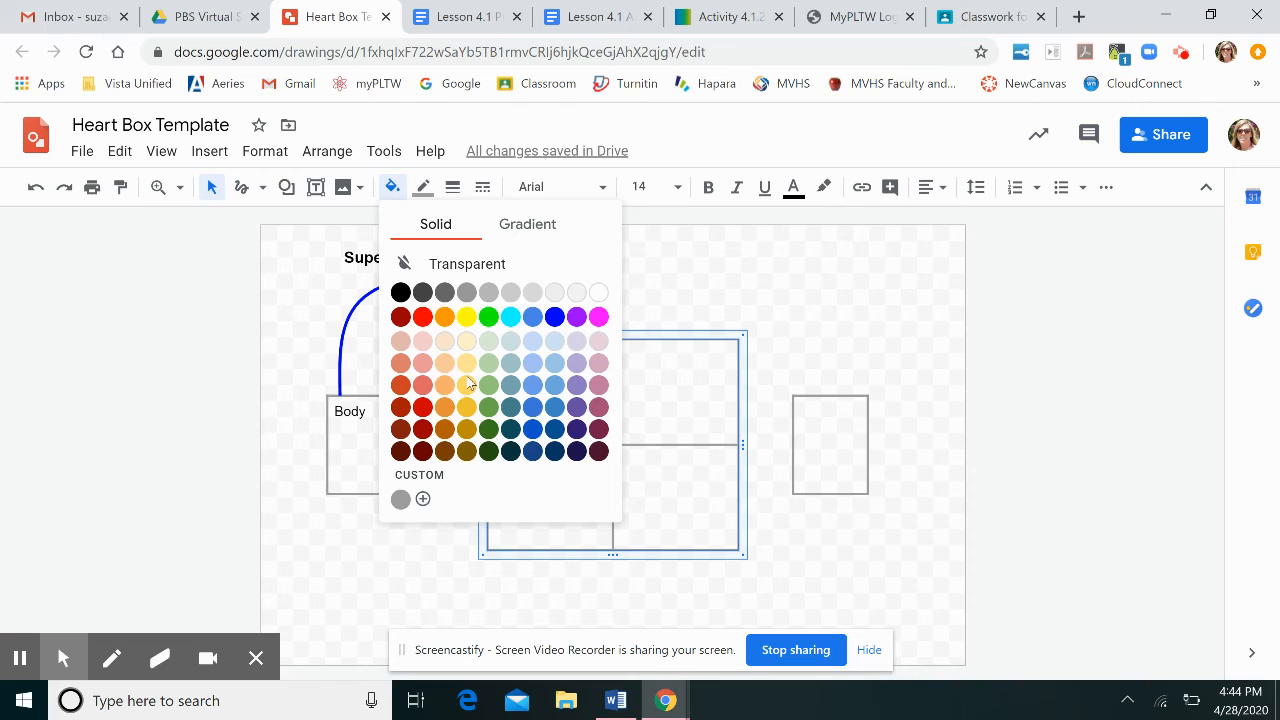
left_click(561, 348)
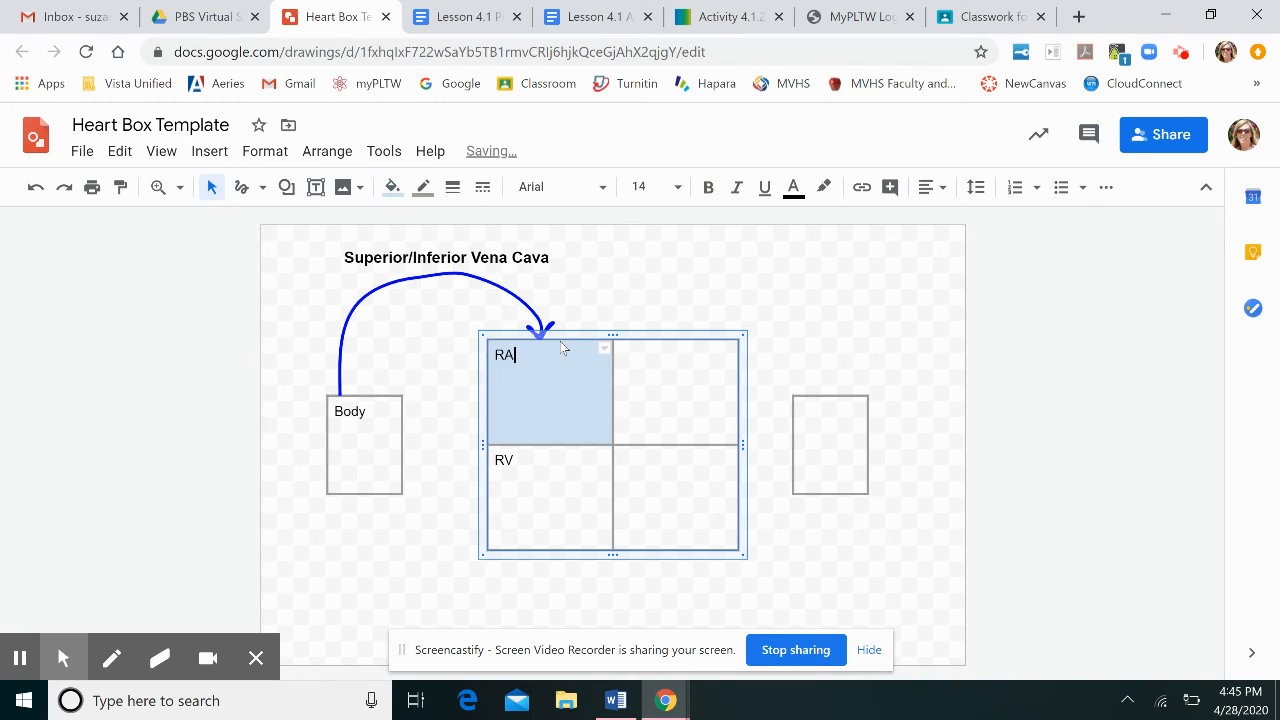
left_click(560, 477)
left_click(392, 187)
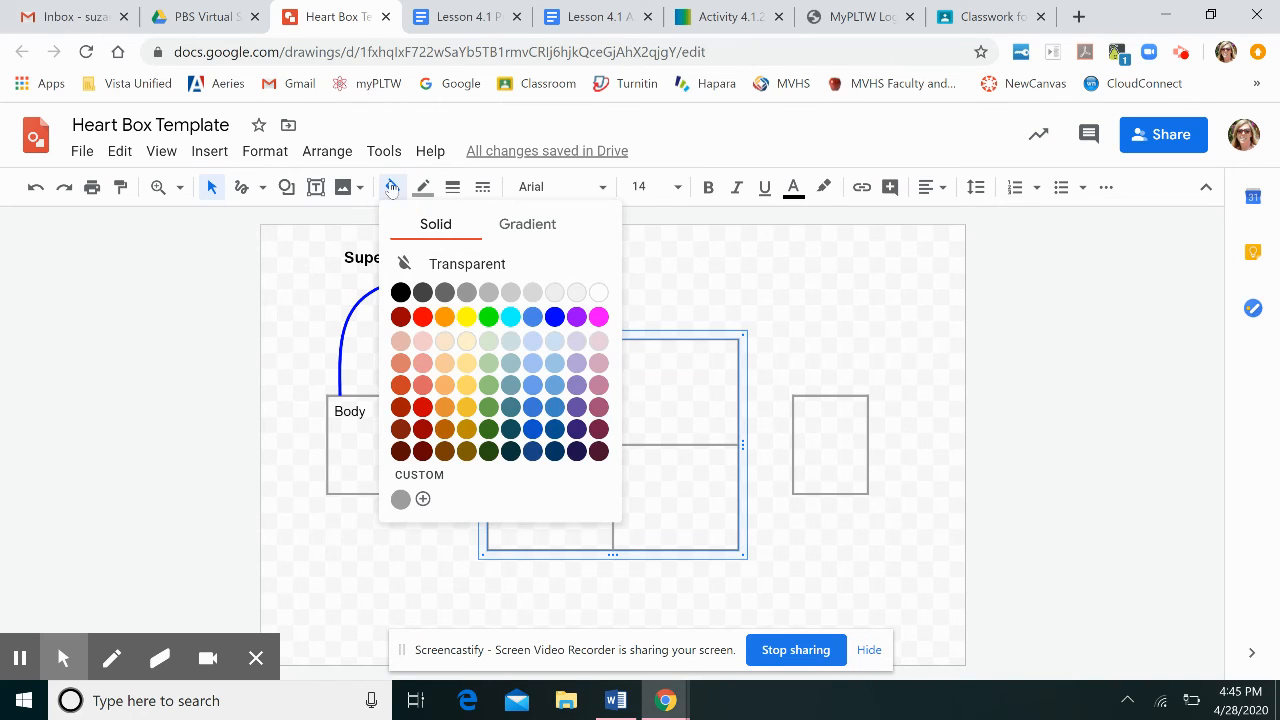
left_click(554, 341)
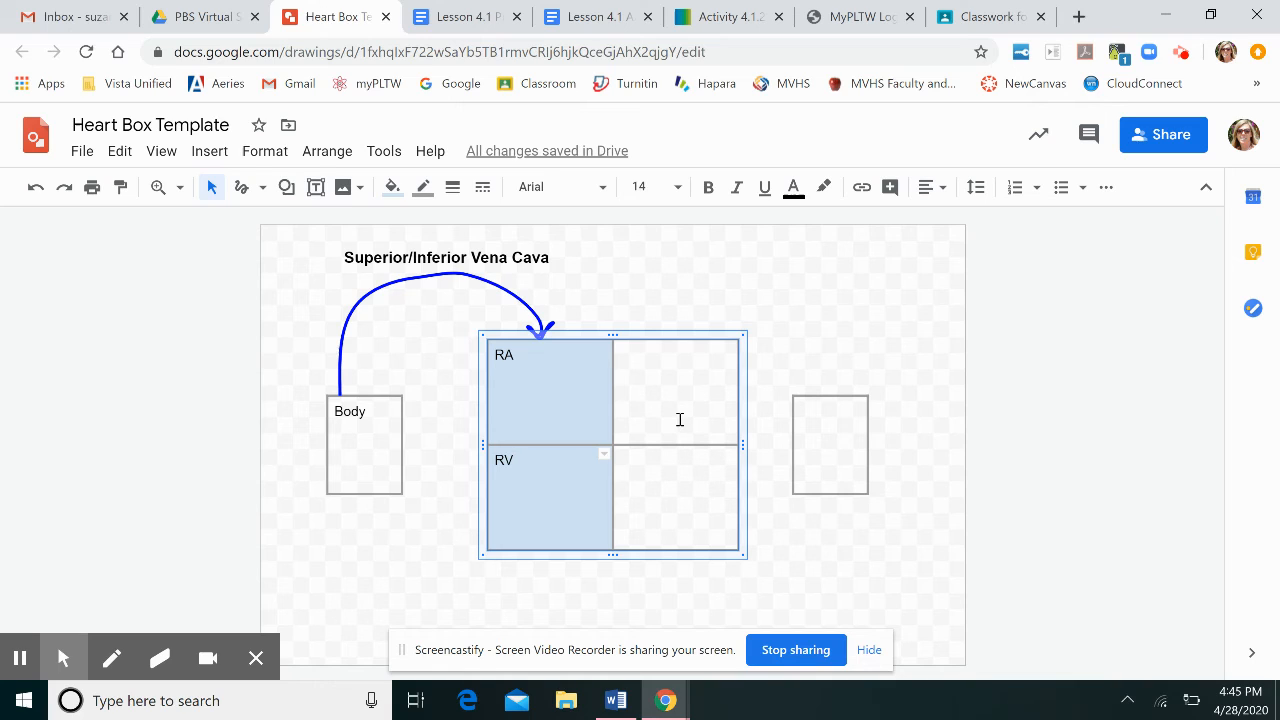
Give the Body box a custom 90° linear gradient fill running from light cyan 3 to light pink.
left_click(374, 445)
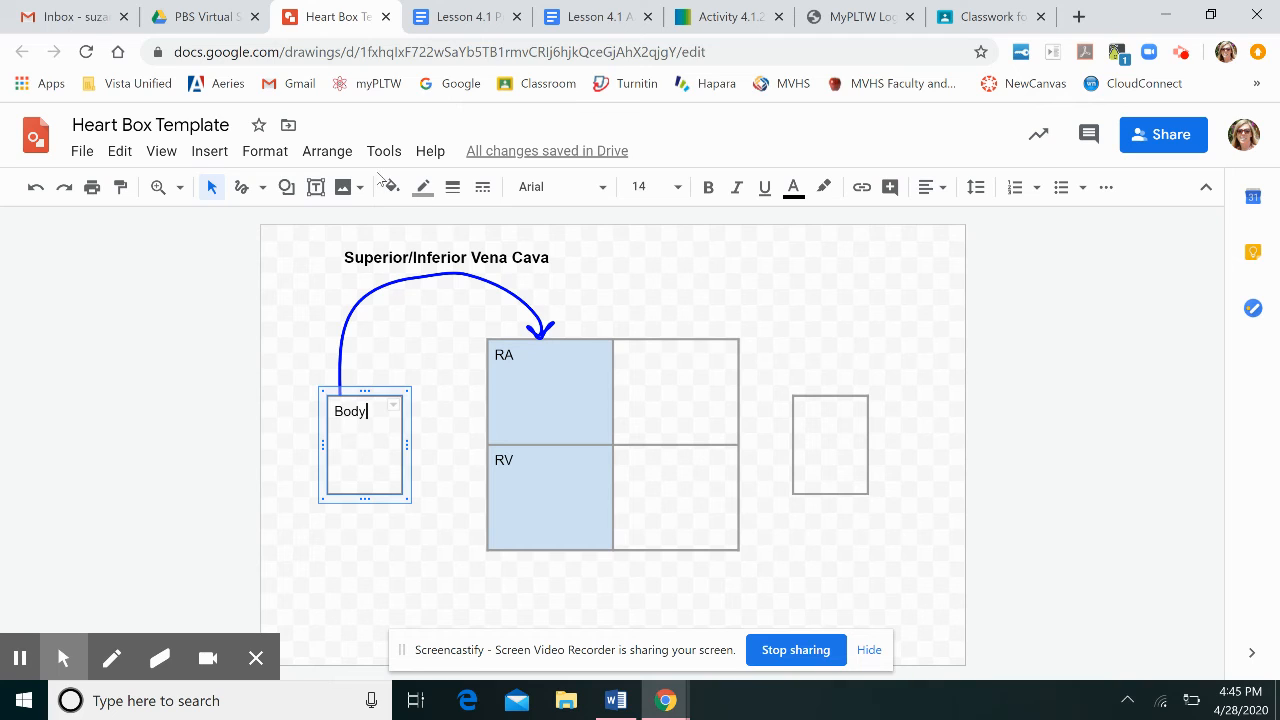
left_click(393, 188)
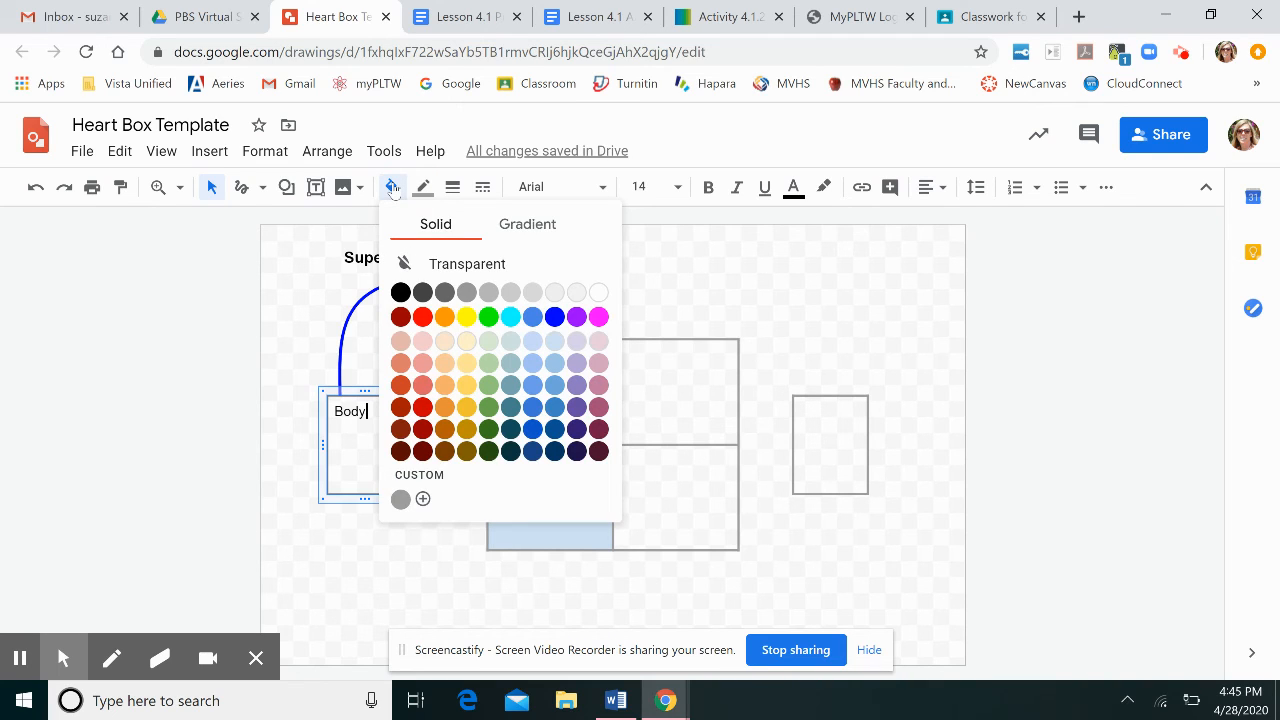
left_click(536, 234)
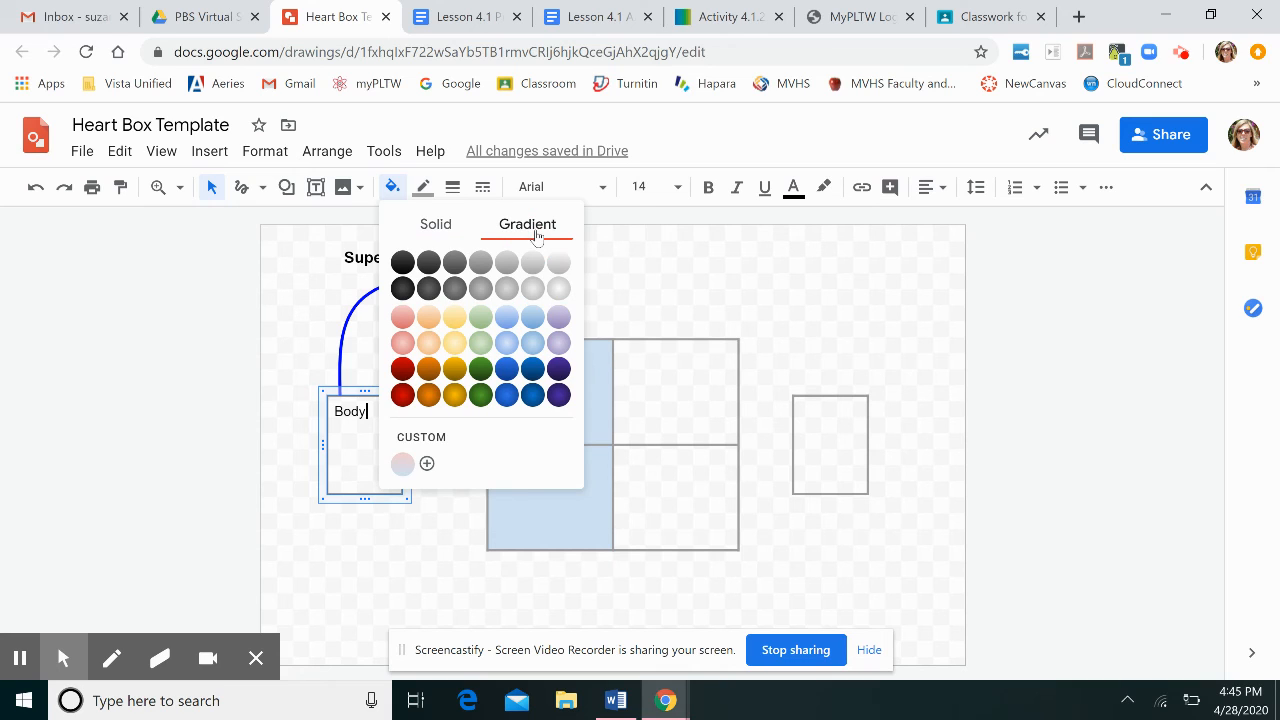
left_click(427, 463)
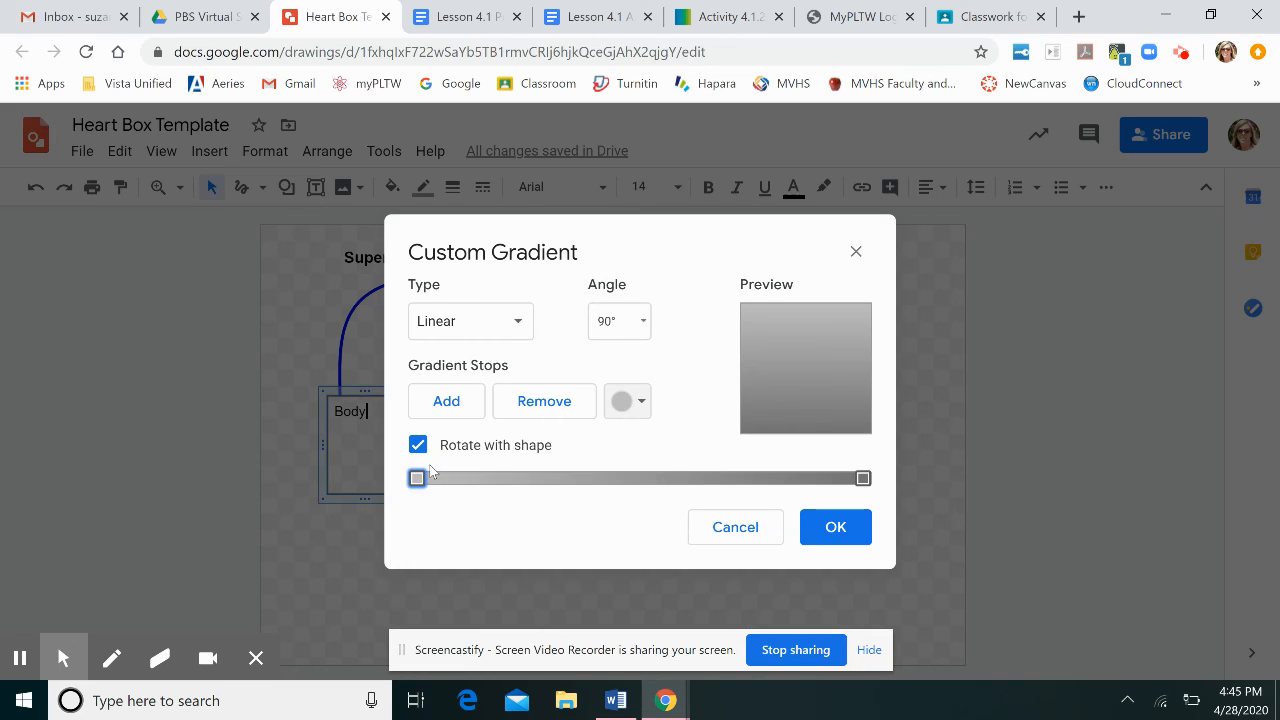
left_click(418, 479)
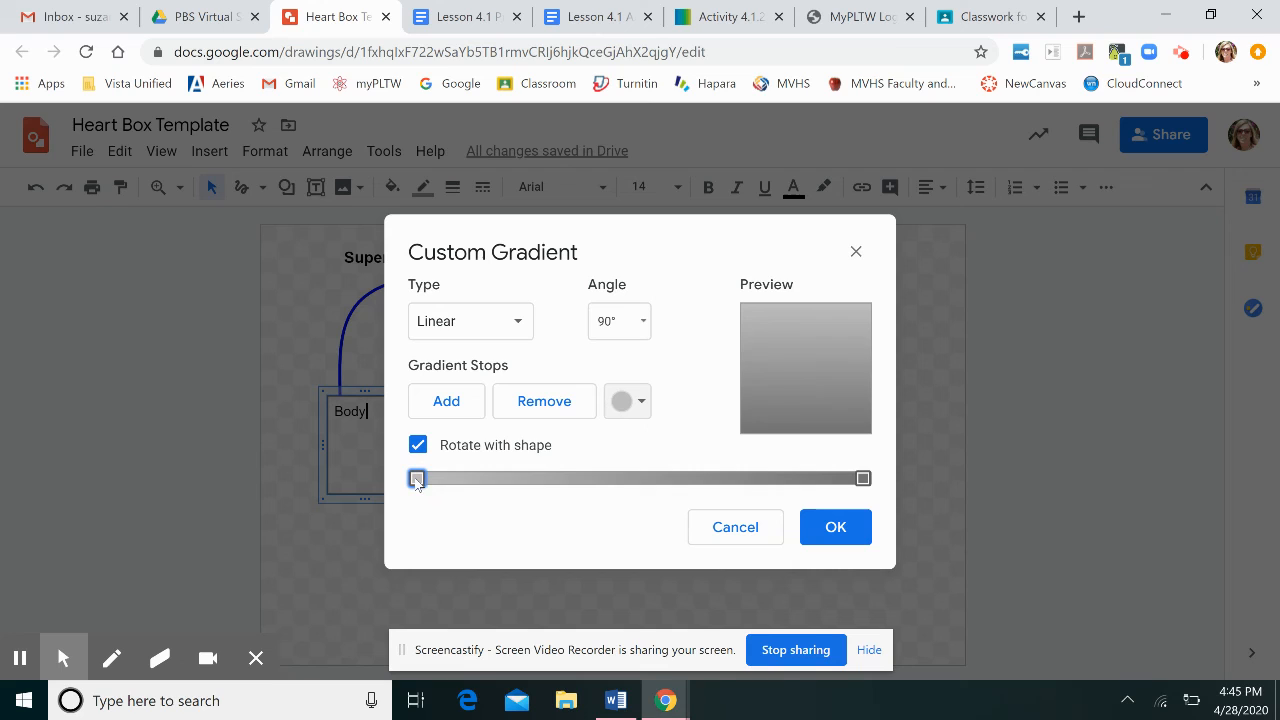
left_click(621, 405)
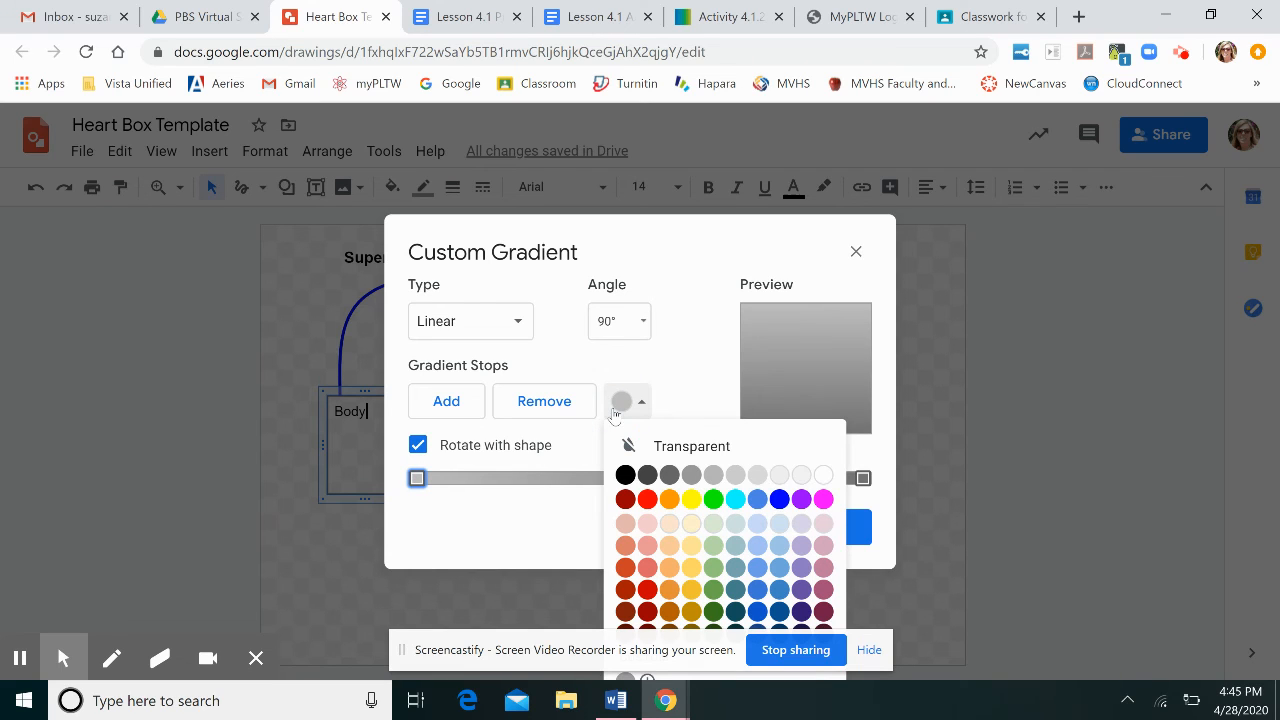
left_click(758, 525)
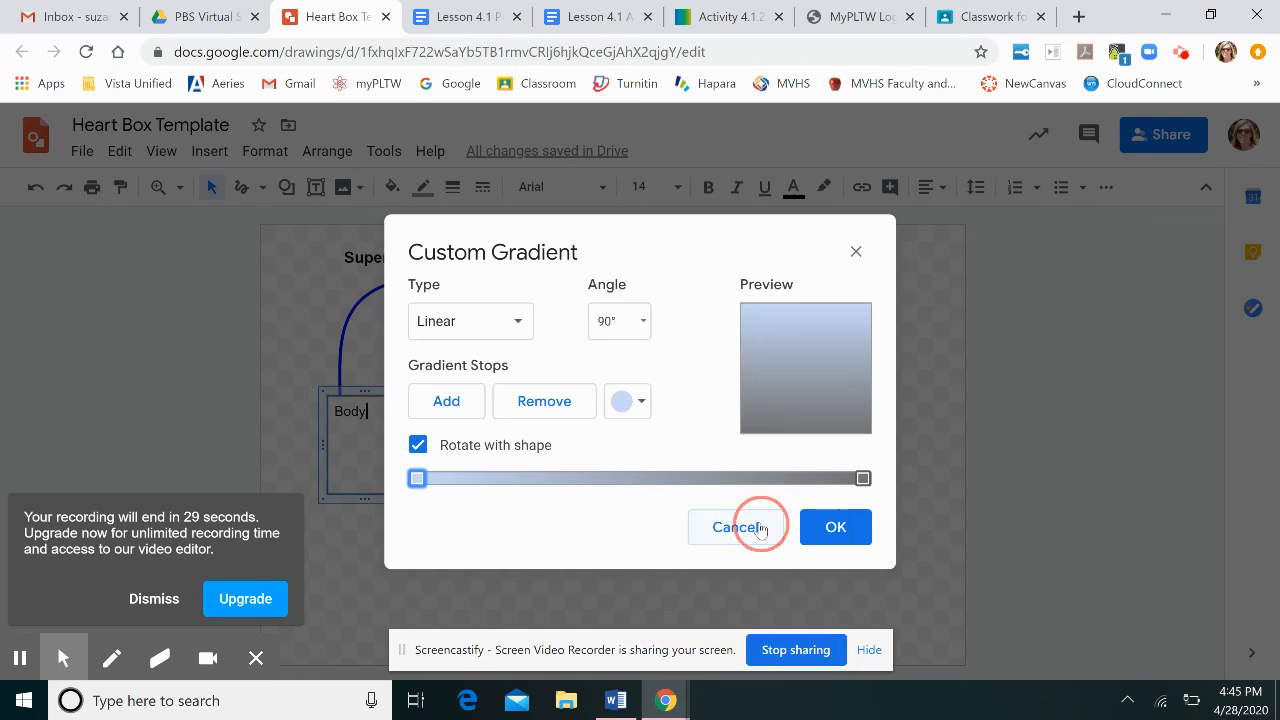
left_click(864, 479)
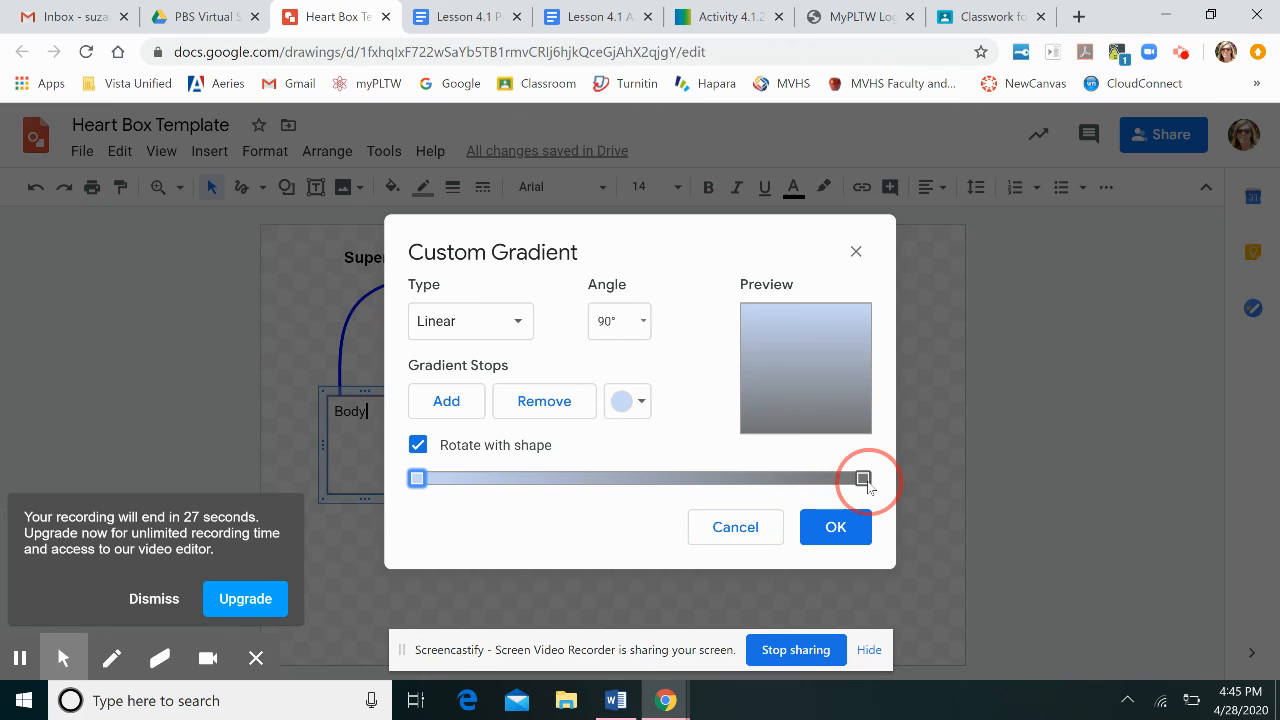
left_click(632, 402)
left_click(648, 522)
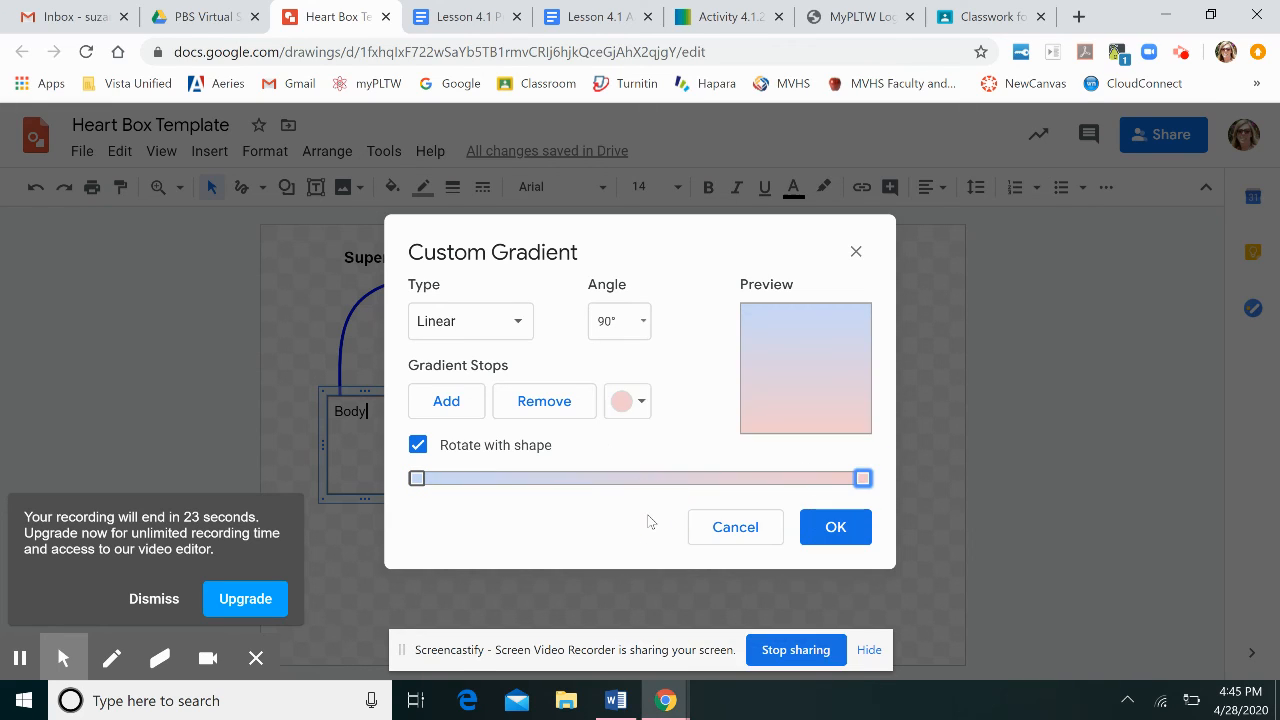
left_click(822, 530)
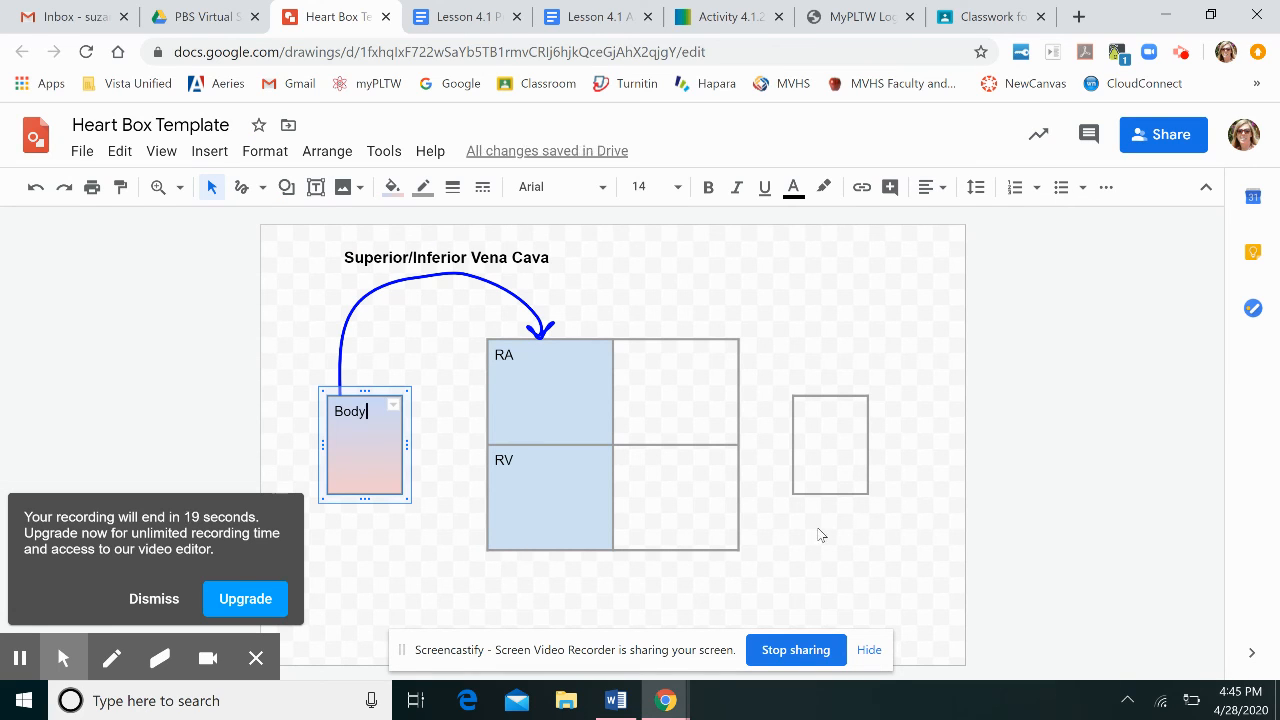
left_click(140, 598)
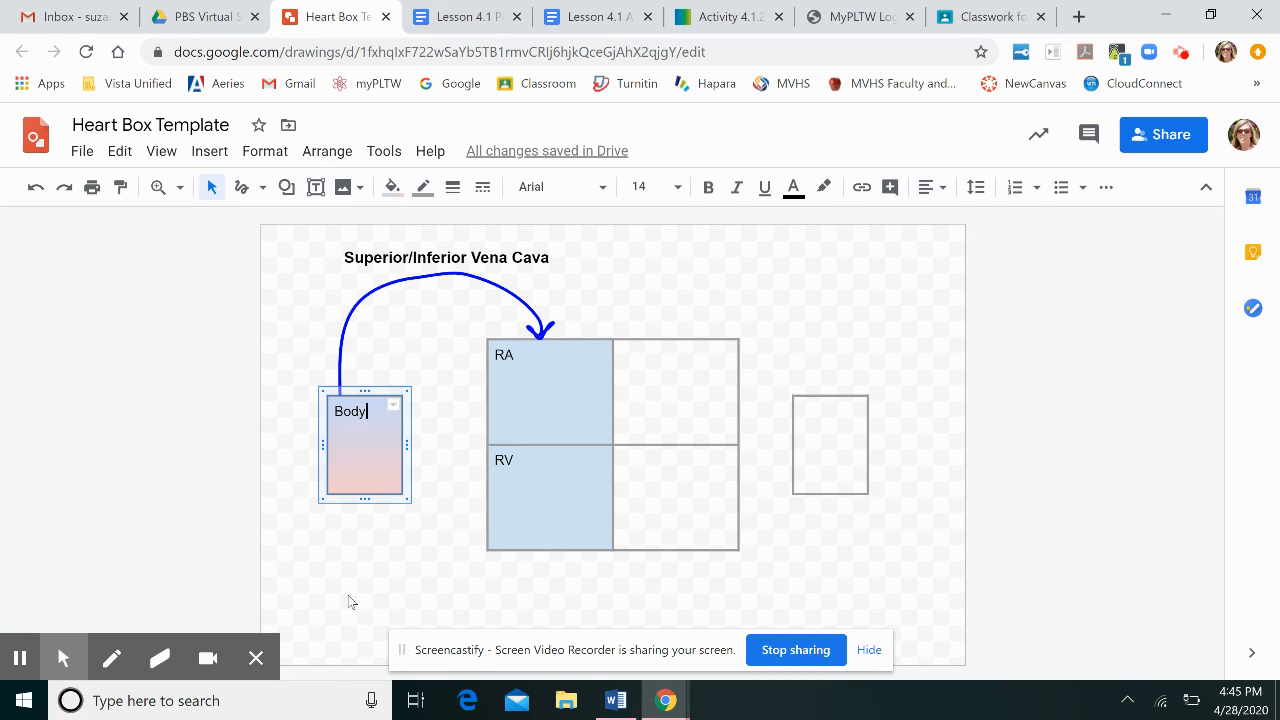